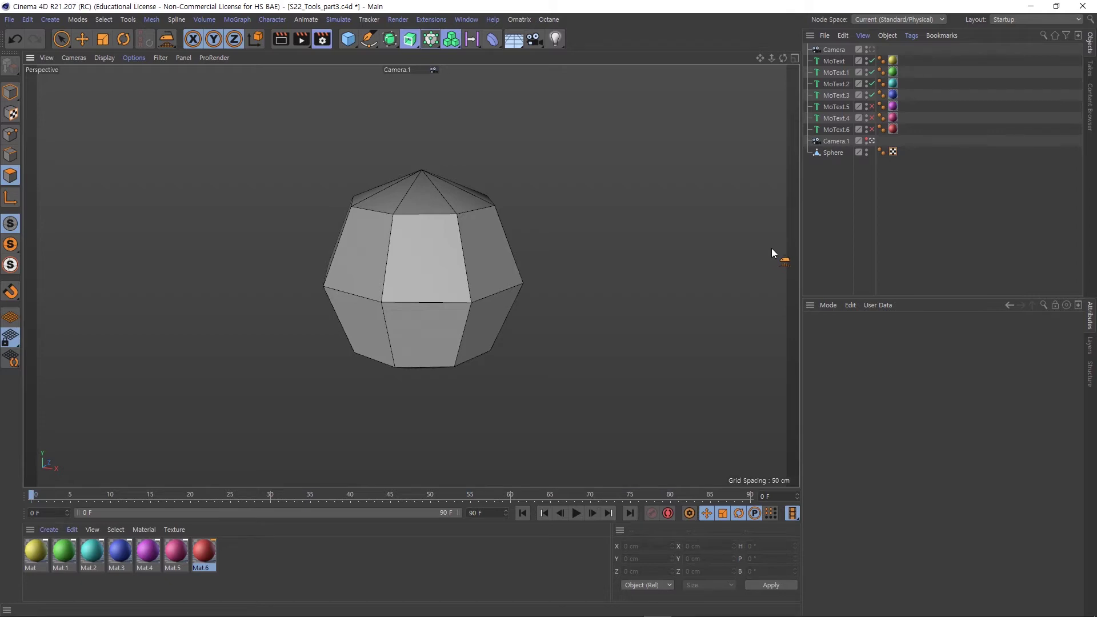
# Select the Sphere, briefly pick Brush, then activate the Magnet tool (Bell, 100%, 30 cm)
pyautogui.click(832, 152)
pyautogui.press('m')
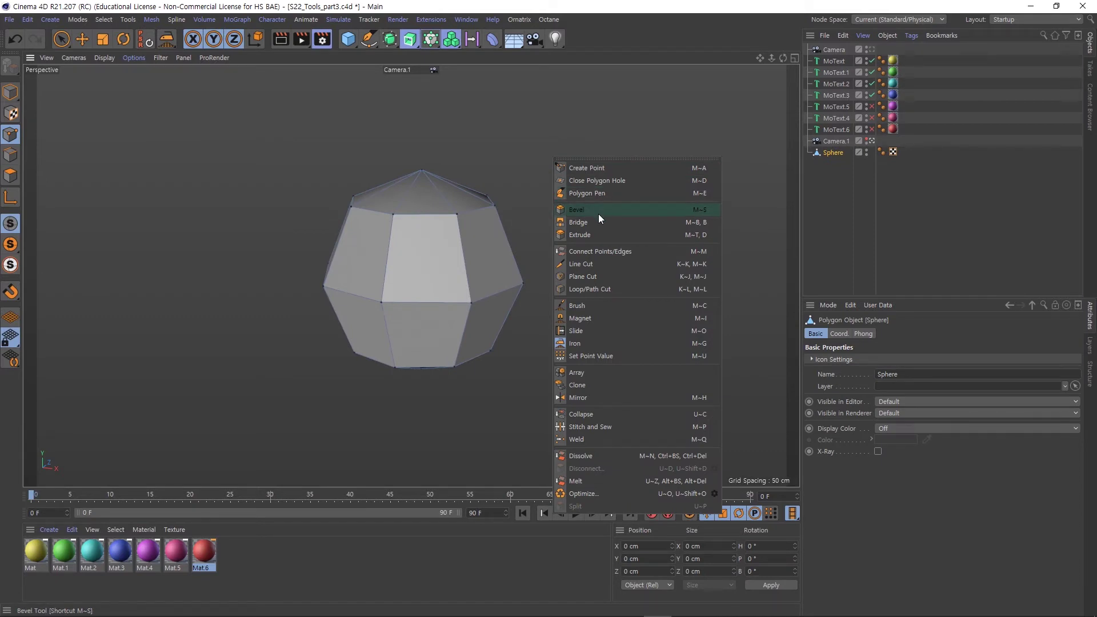
pyautogui.click(603, 306)
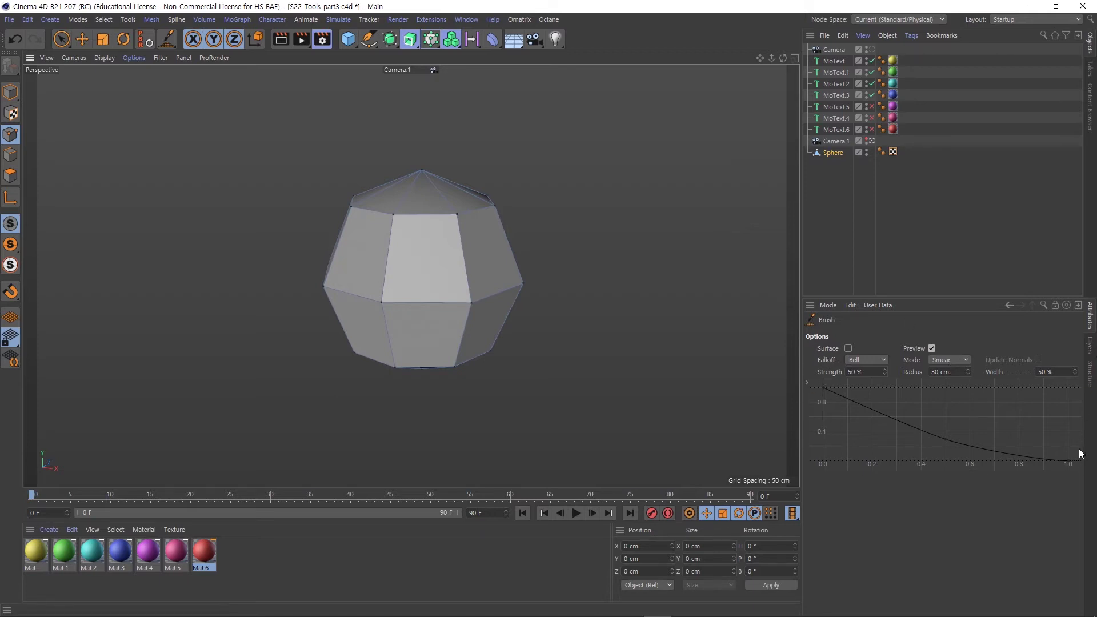
pyautogui.press('m')
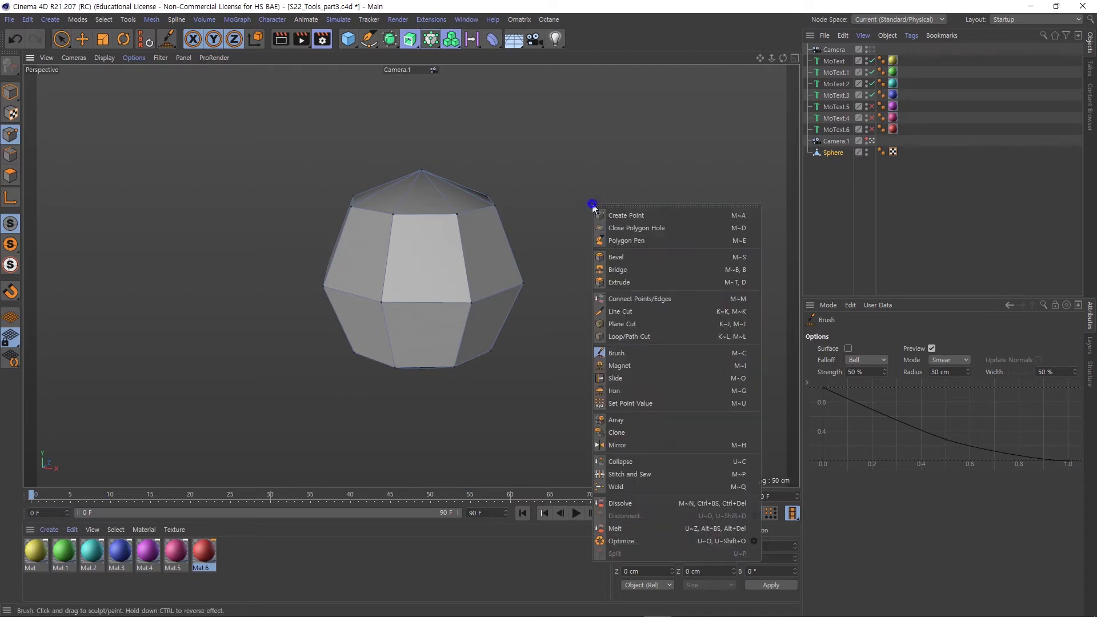
pyautogui.click(642, 366)
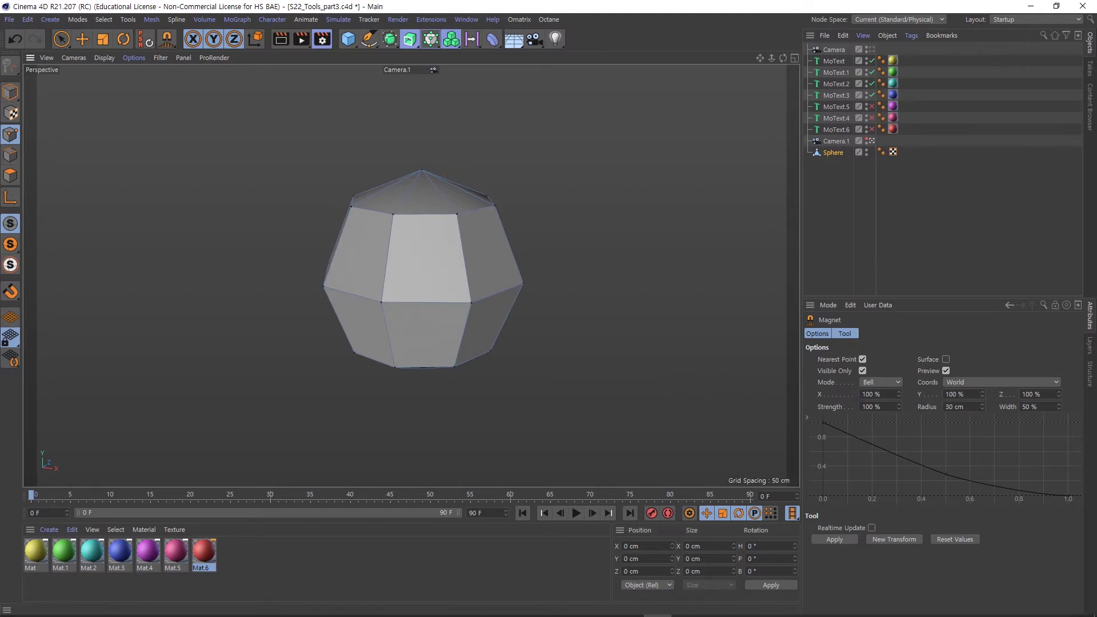
pyautogui.moveTo(712, 606)
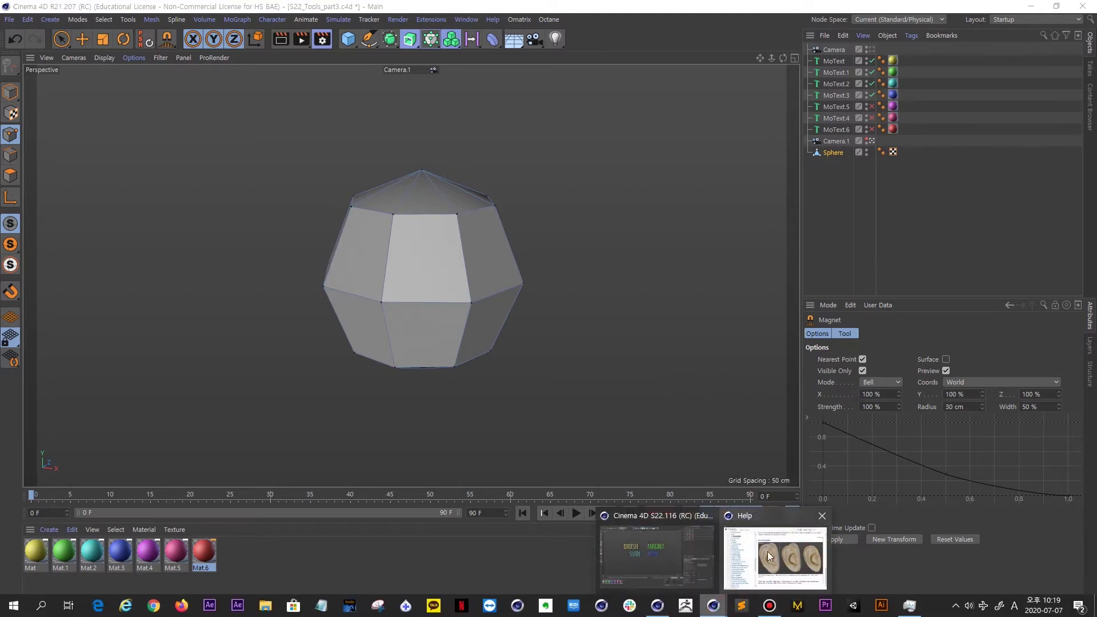
# In S22, pick the Brush, check Visible Only and Restriction options, then switch to Magnet
pyautogui.click(657, 555)
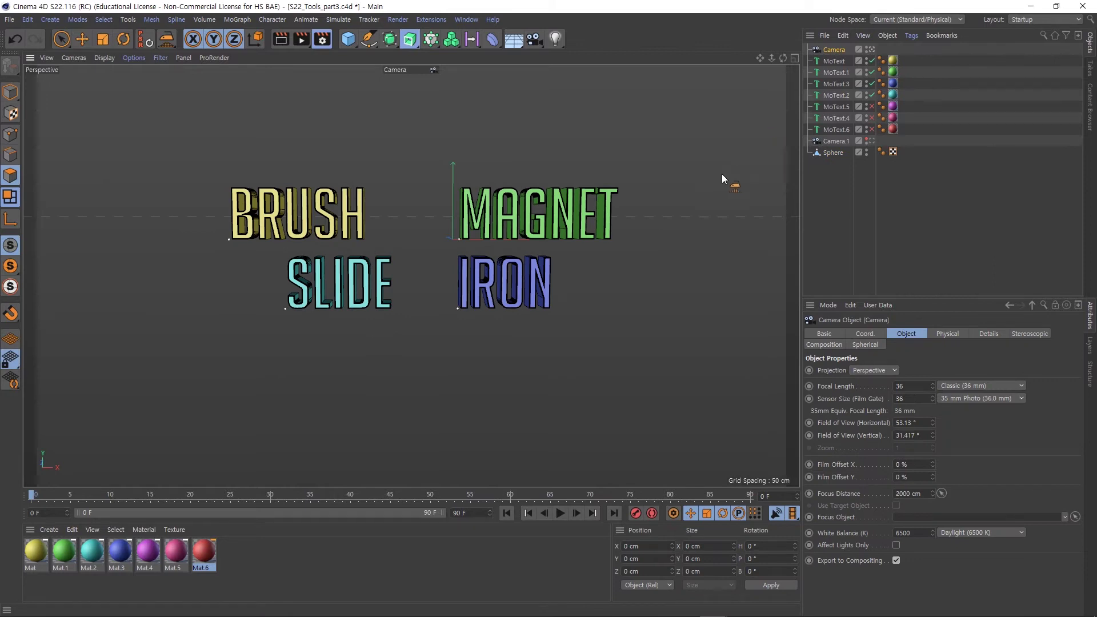
pyautogui.rightClick(734, 184)
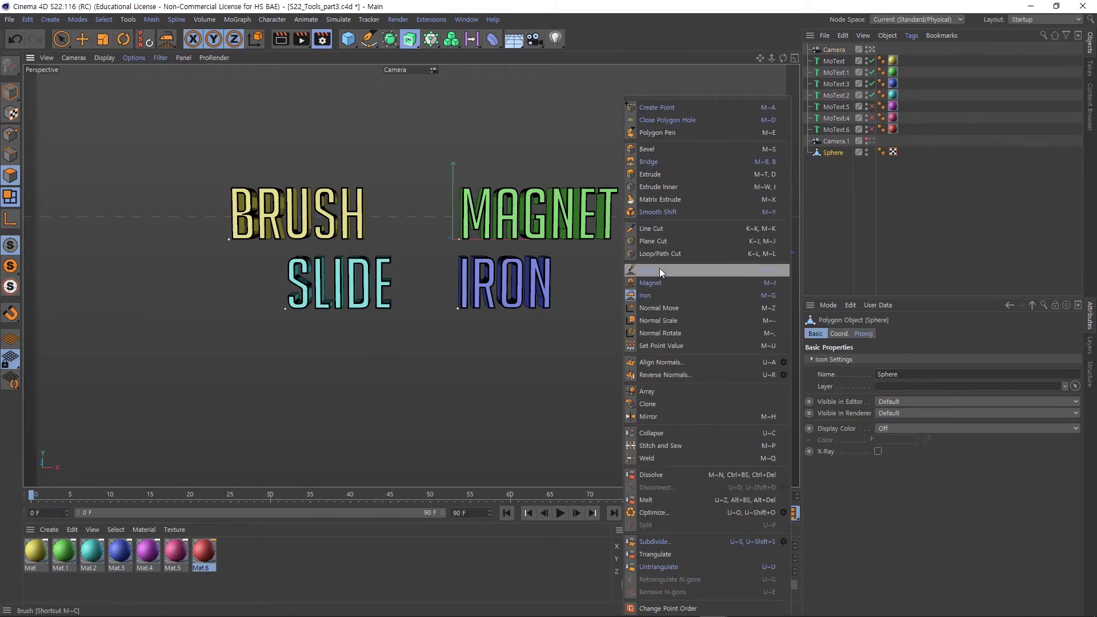
pyautogui.click(660, 269)
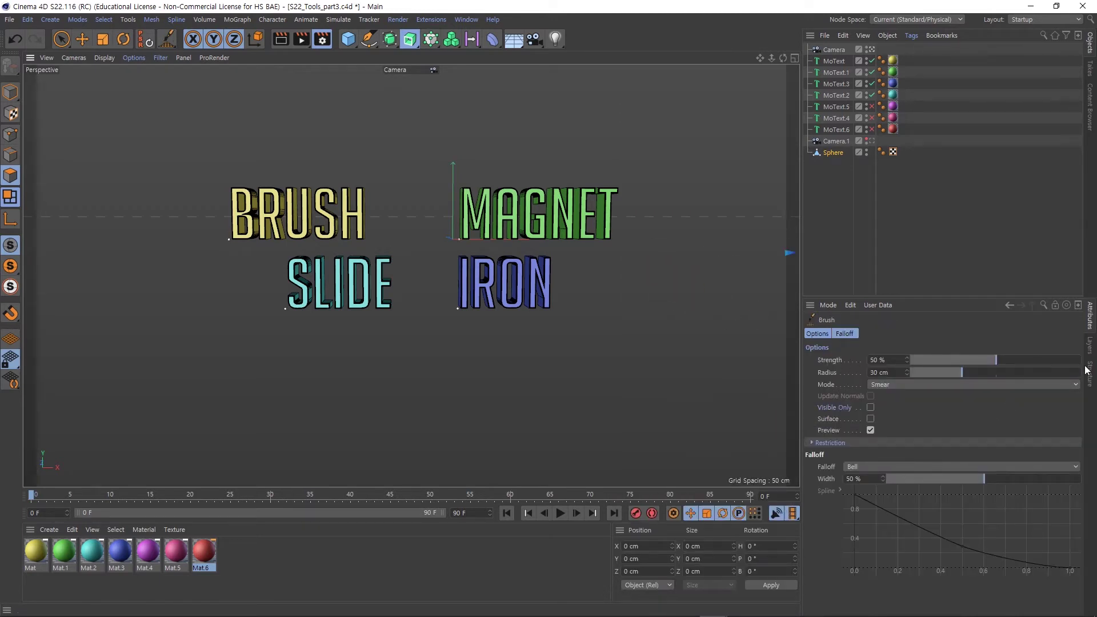
pyautogui.click(835, 409)
pyautogui.click(812, 443)
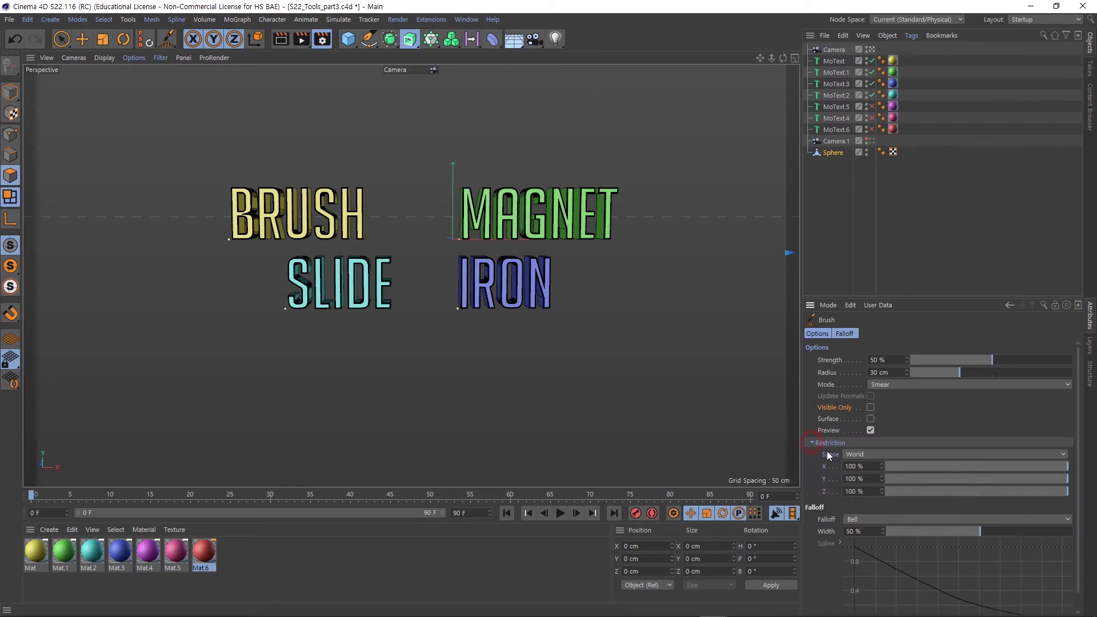
pyautogui.click(813, 443)
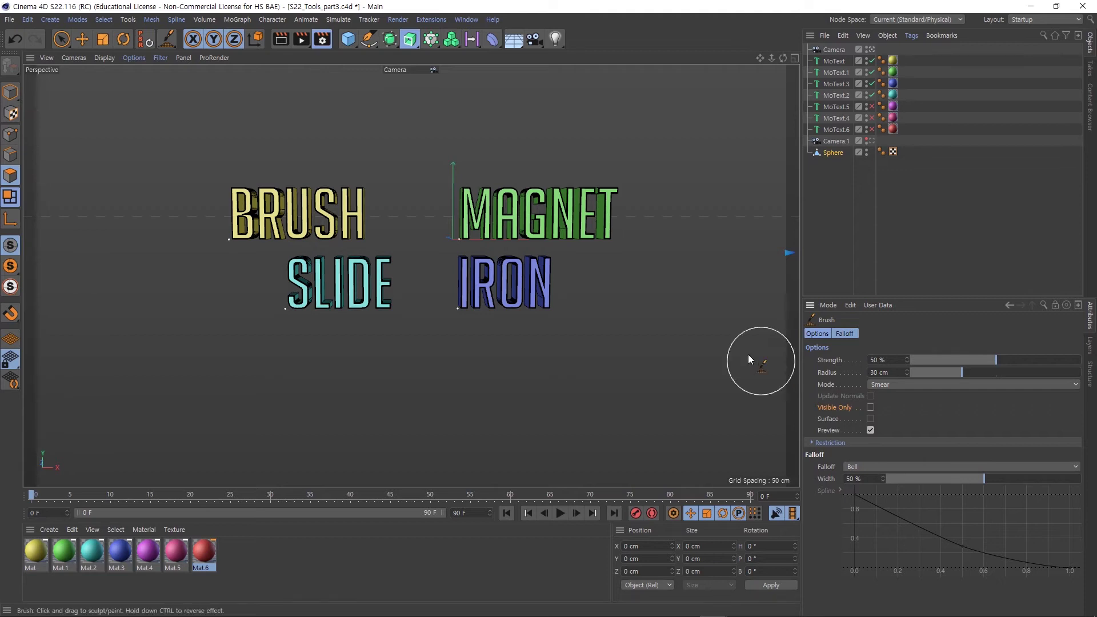
pyautogui.press('m')
pyautogui.press('i')
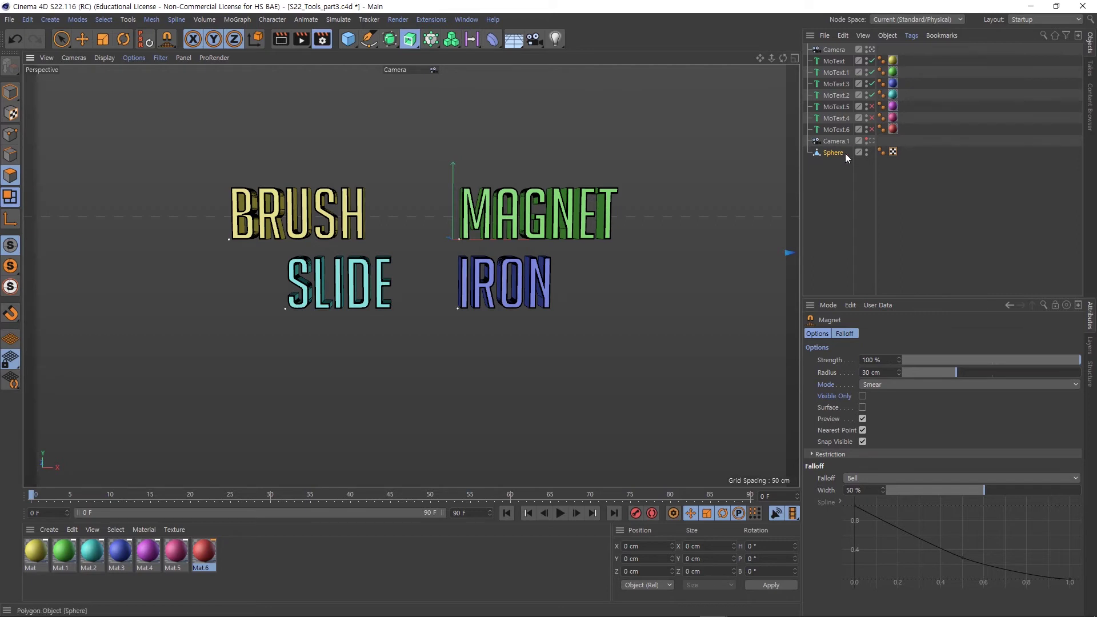
# View the sphere through Camera.1 in Points mode with the Brush tool active
pyautogui.click(871, 141)
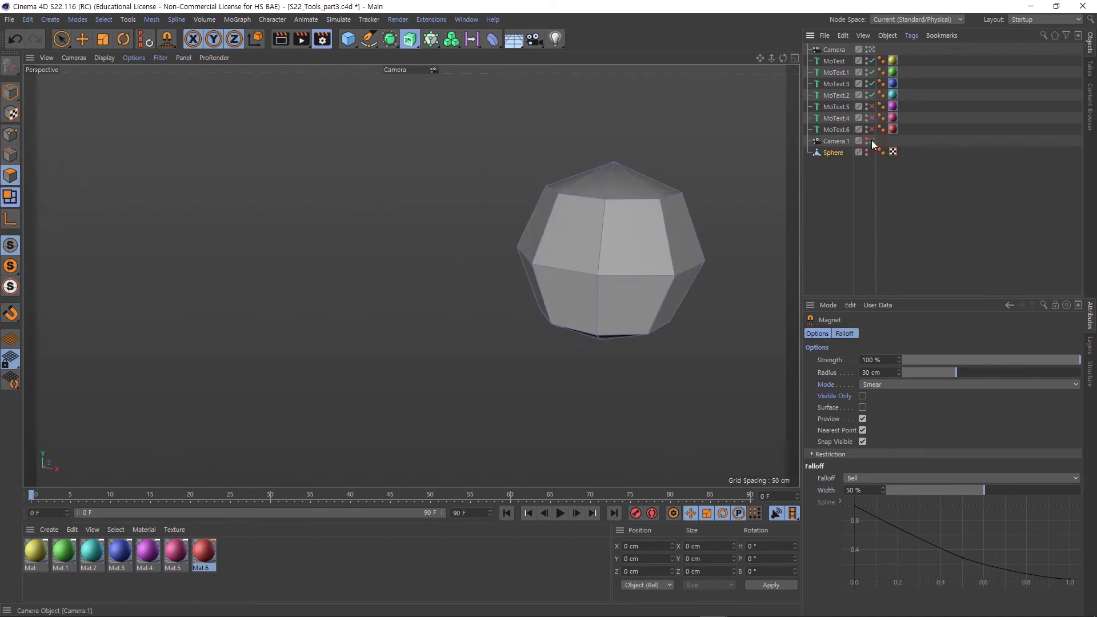
pyautogui.click(10, 137)
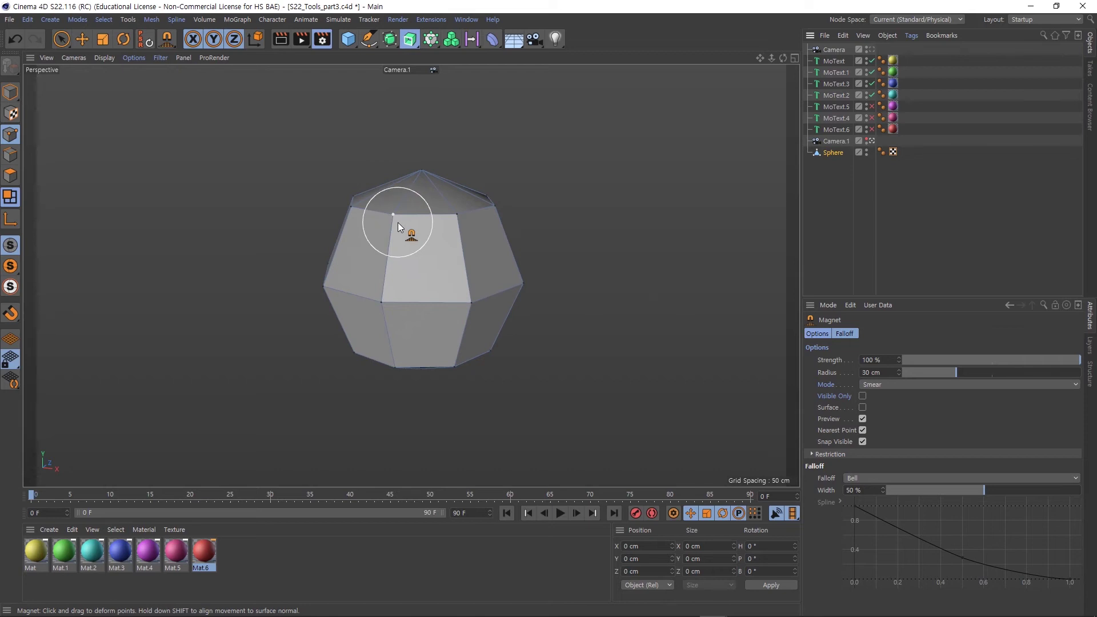
pyautogui.press('m')
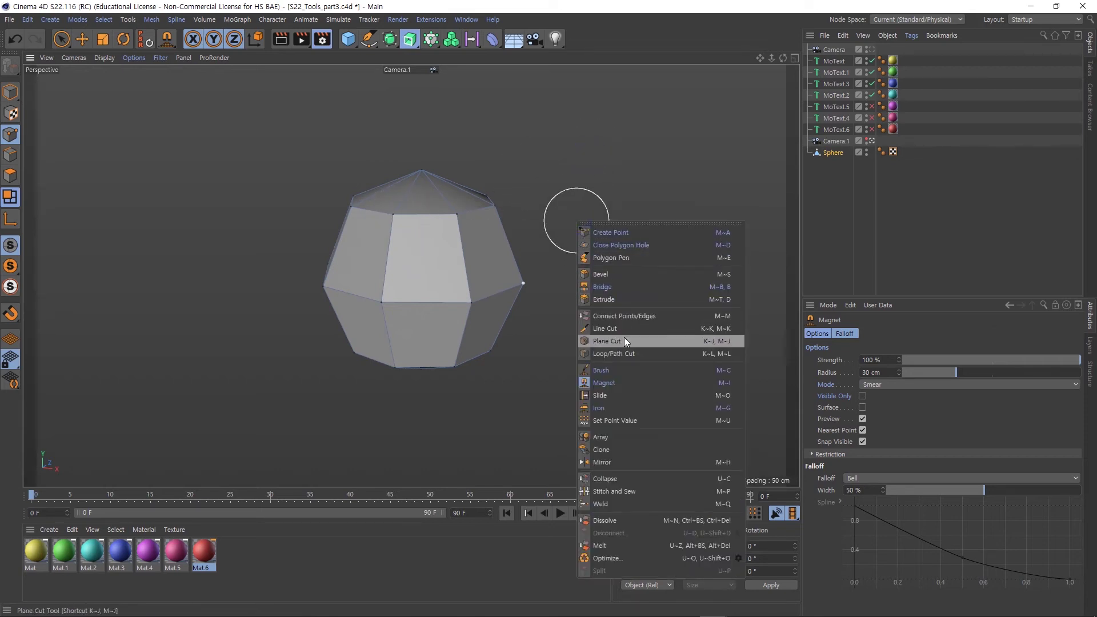
pyautogui.click(629, 371)
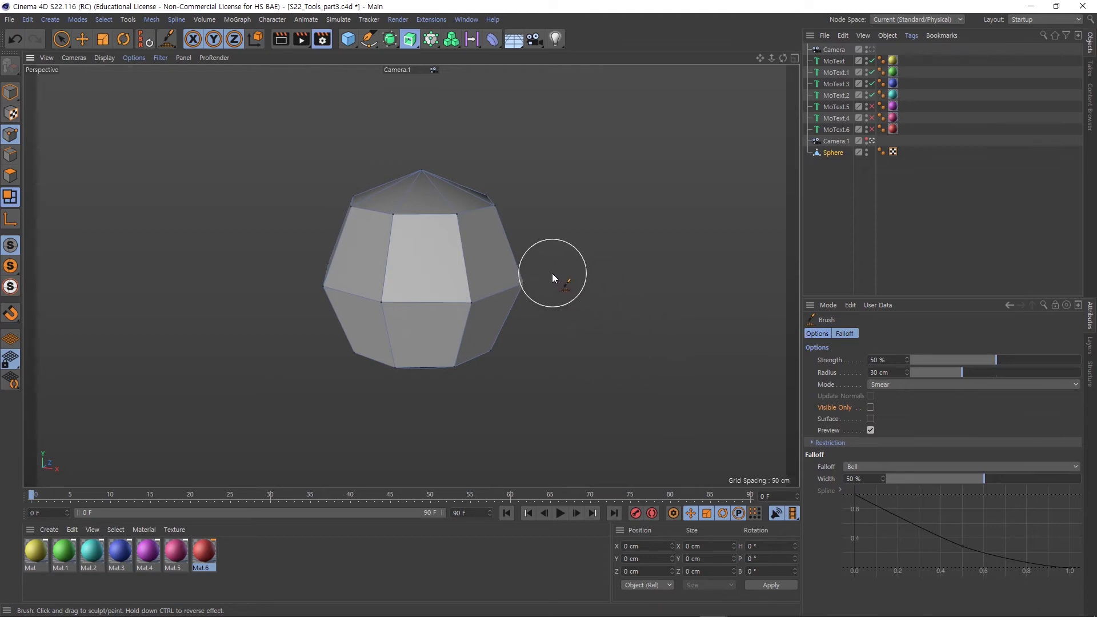
# Smear three front vertices of the sphere, then undo all three smears
pyautogui.moveTo(390, 224); pyautogui.dragTo(417, 207)
pyautogui.moveTo(403, 273); pyautogui.dragTo(402, 270)
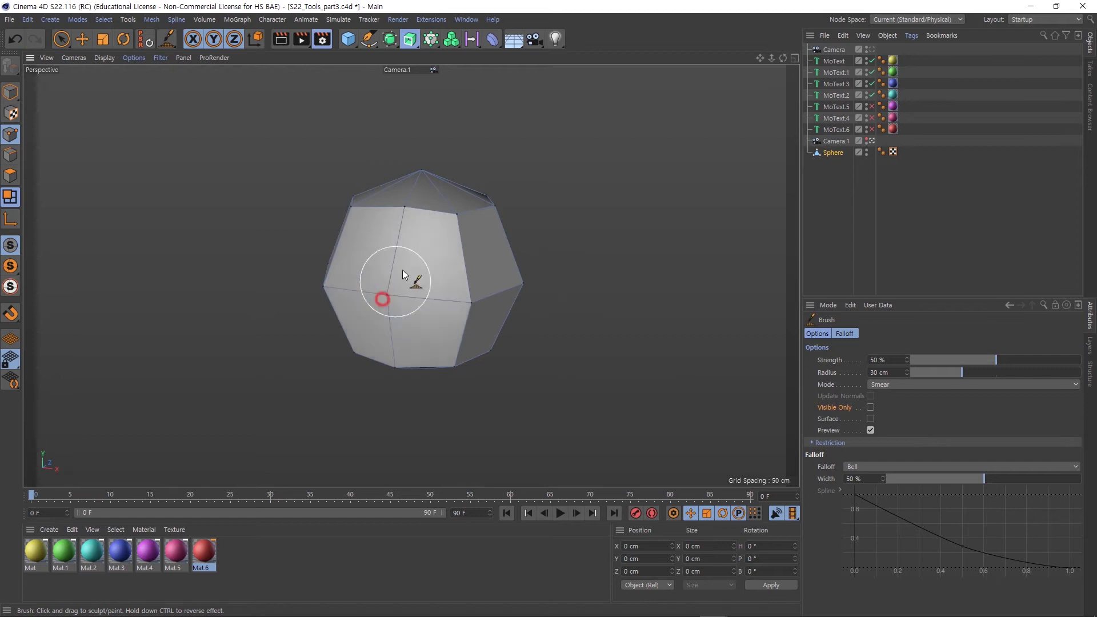
pyautogui.moveTo(464, 231); pyautogui.dragTo(410, 221)
pyautogui.hotkey('ctrl', 'z')
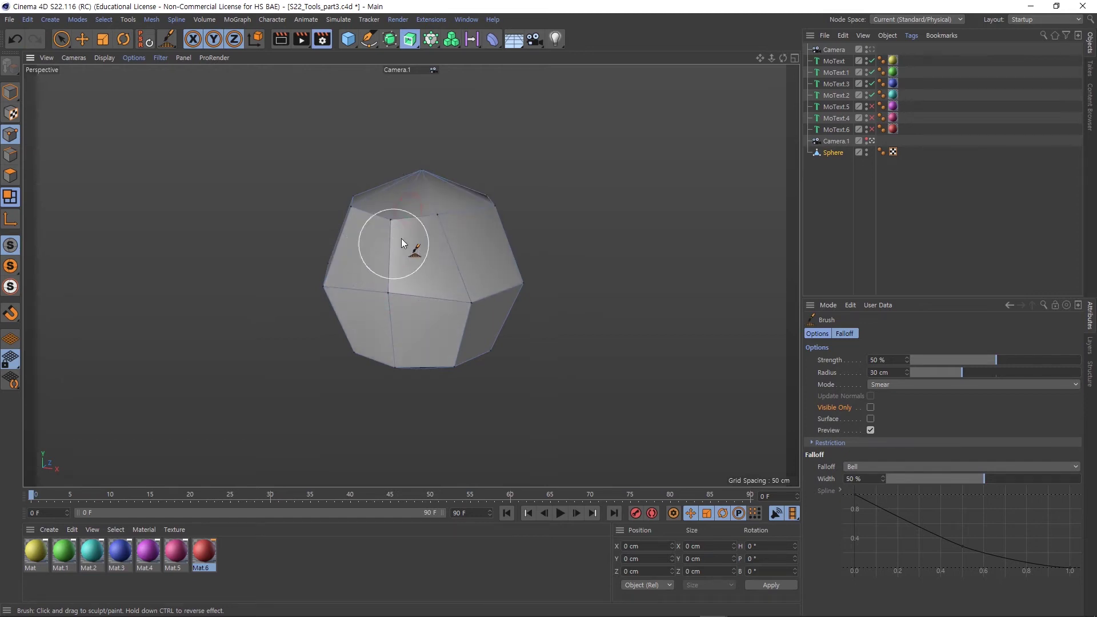
pyautogui.hotkey('ctrl', 'z')
pyautogui.hotkey('ctrl', 'z')
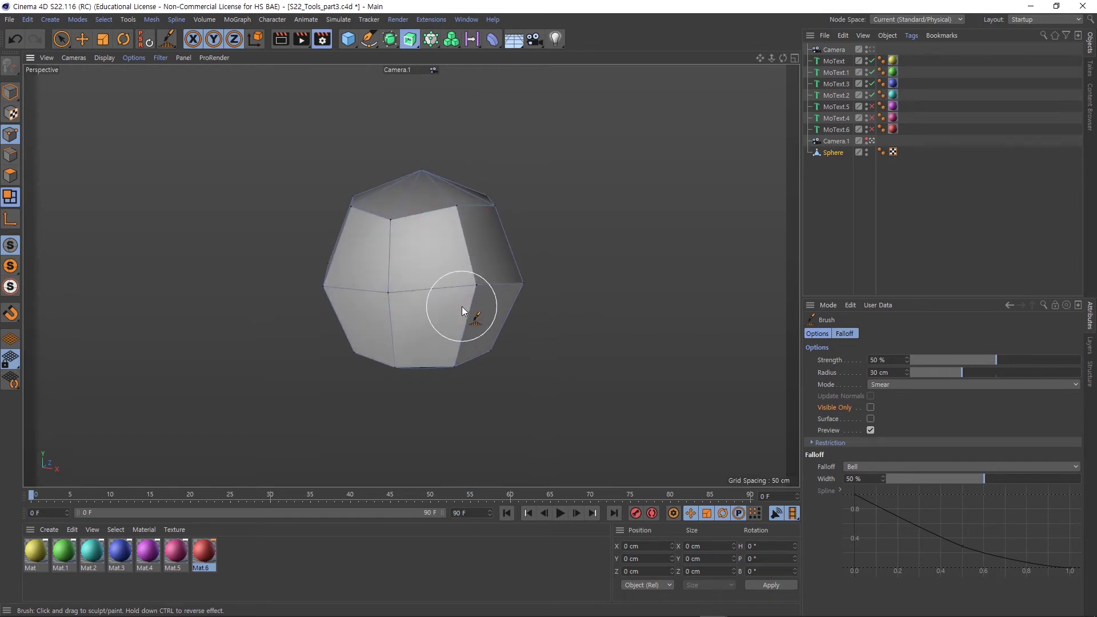
pyautogui.hotkey('ctrl', 'z')
pyautogui.hotkey('ctrl', 'z')
# With the Magnet, pull a front vertex up-right into a peak, then push it back
pyautogui.rightClick(605, 190)
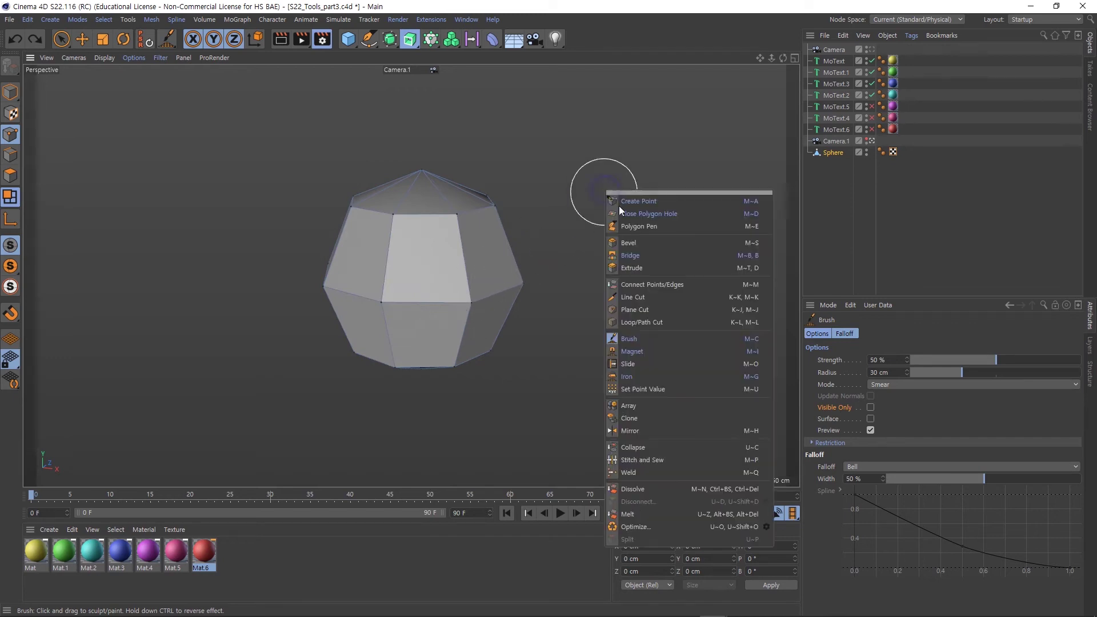
pyautogui.click(649, 352)
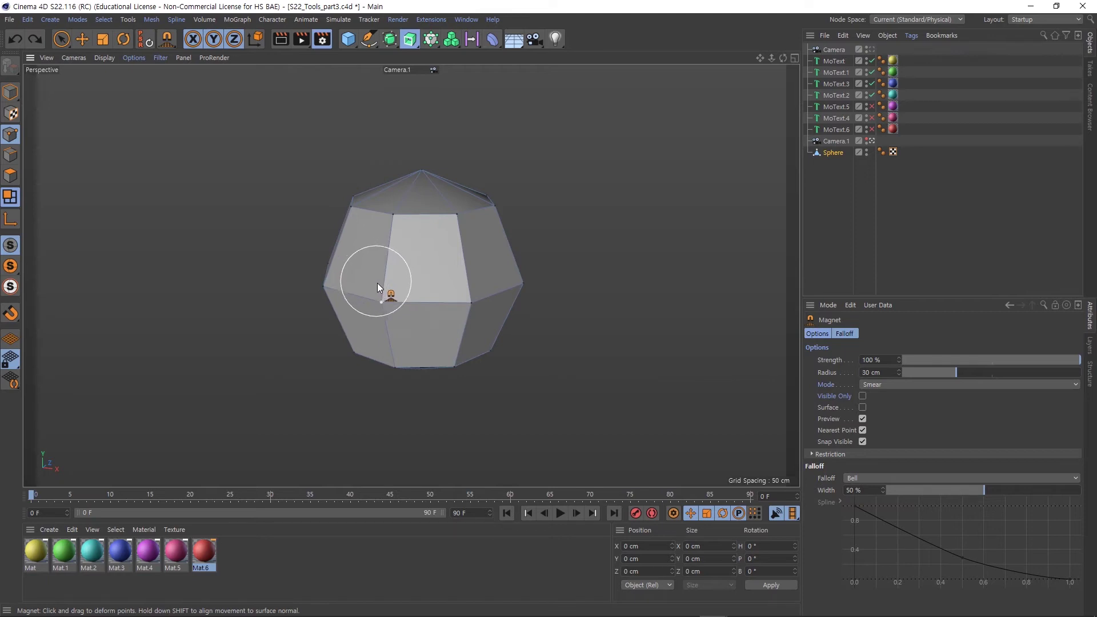
pyautogui.moveTo(388, 296)
pyautogui.mouseDown()
pyautogui.moveTo(441, 266)
pyautogui.moveTo(431, 269)
pyautogui.mouseUp()
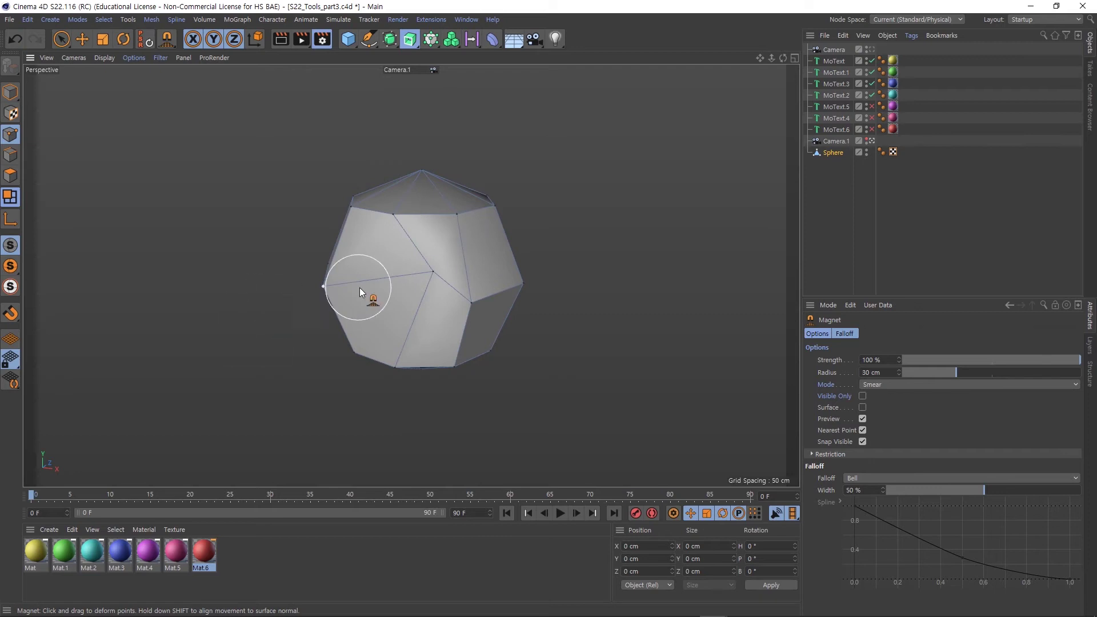
pyautogui.moveTo(436, 272)
pyautogui.mouseDown()
pyautogui.moveTo(379, 308)
pyautogui.moveTo(455, 279)
pyautogui.moveTo(470, 307)
pyautogui.moveTo(513, 304)
pyautogui.moveTo(378, 290)
pyautogui.moveTo(386, 300)
pyautogui.mouseUp()
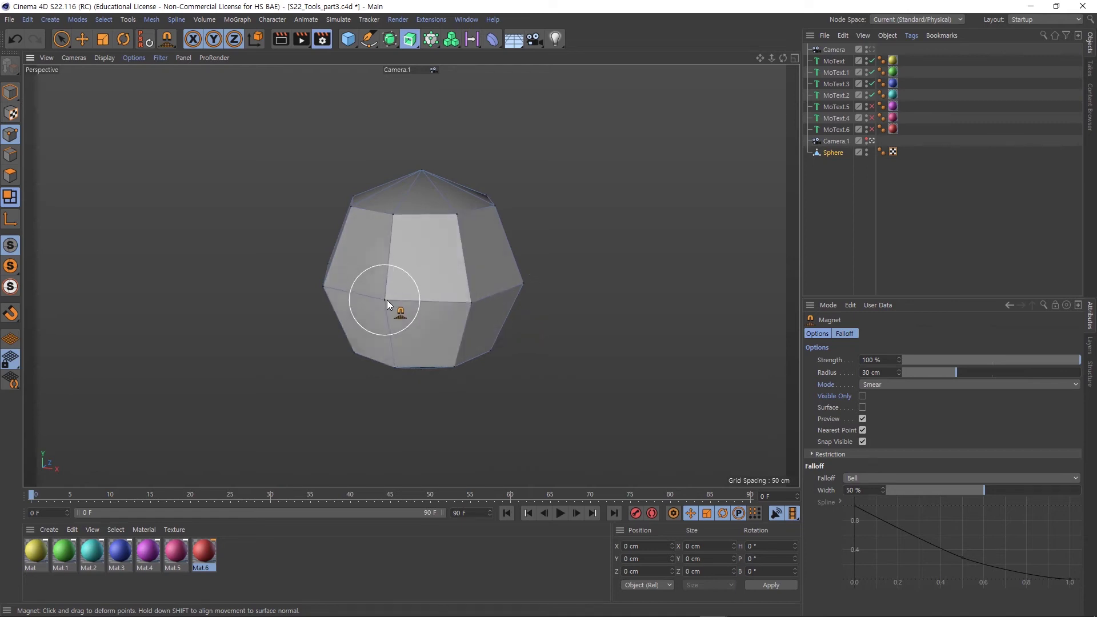
# Smear the sphere's front face with the Brush at 50% strength, then undo it
pyautogui.rightClick(608, 139)
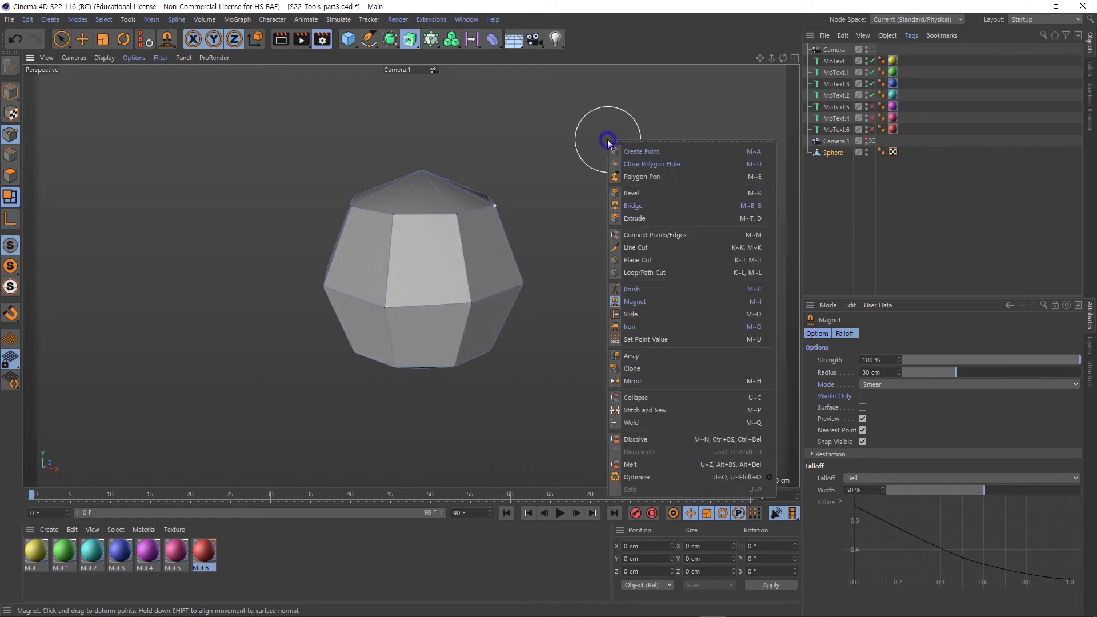
pyautogui.click(651, 289)
pyautogui.moveTo(392, 307)
pyautogui.mouseDown()
pyautogui.moveTo(454, 293)
pyautogui.moveTo(345, 274)
pyautogui.moveTo(403, 208)
pyautogui.moveTo(479, 252)
pyautogui.moveTo(436, 319)
pyautogui.moveTo(362, 276)
pyautogui.moveTo(406, 243)
pyautogui.moveTo(383, 211)
pyautogui.moveTo(347, 252)
pyautogui.moveTo(420, 248)
pyautogui.mouseUp()
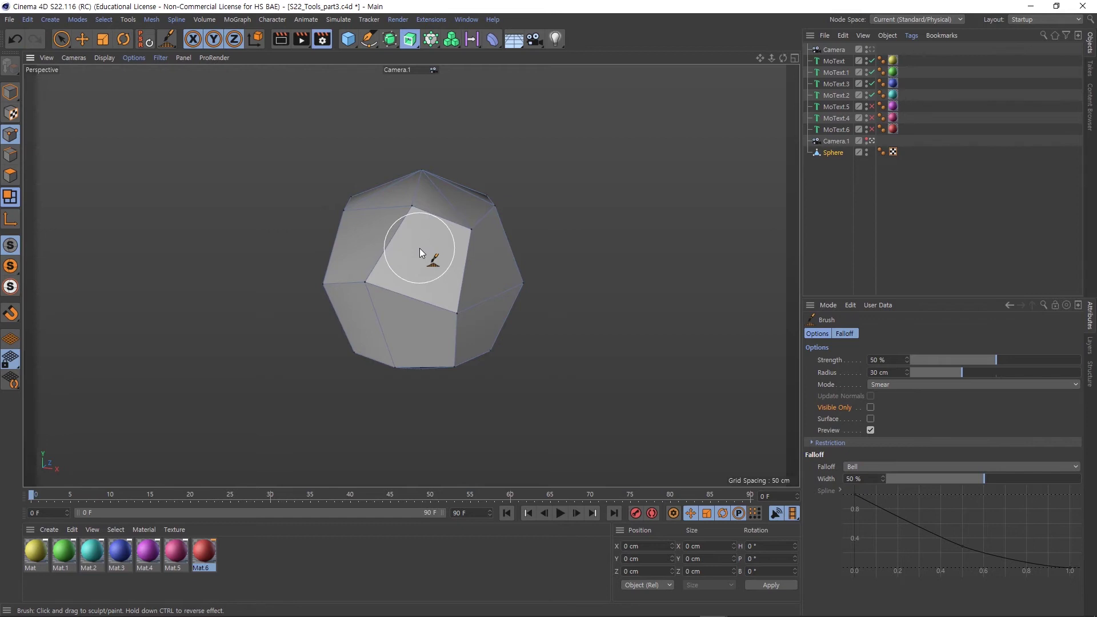
pyautogui.hotkey('ctrl', 'z')
pyautogui.hotkey('ctrl', 'z')
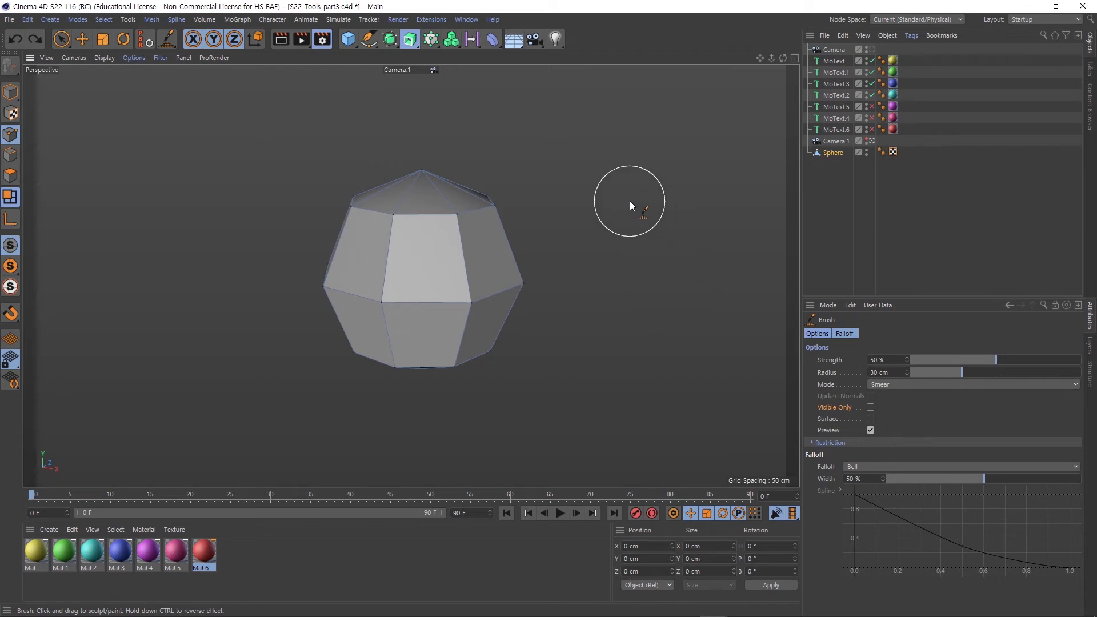
# Pick Magnet, browse its mode list leaving Smear, then switch back to the Brush
pyautogui.rightClick(623, 184)
pyautogui.click(658, 344)
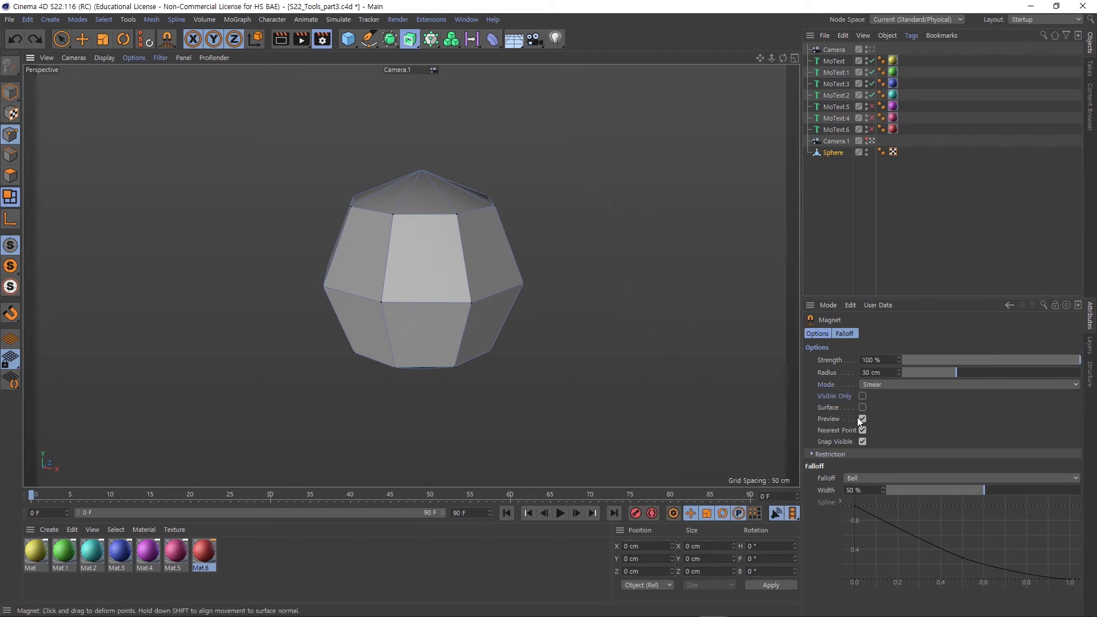
pyautogui.click(941, 387)
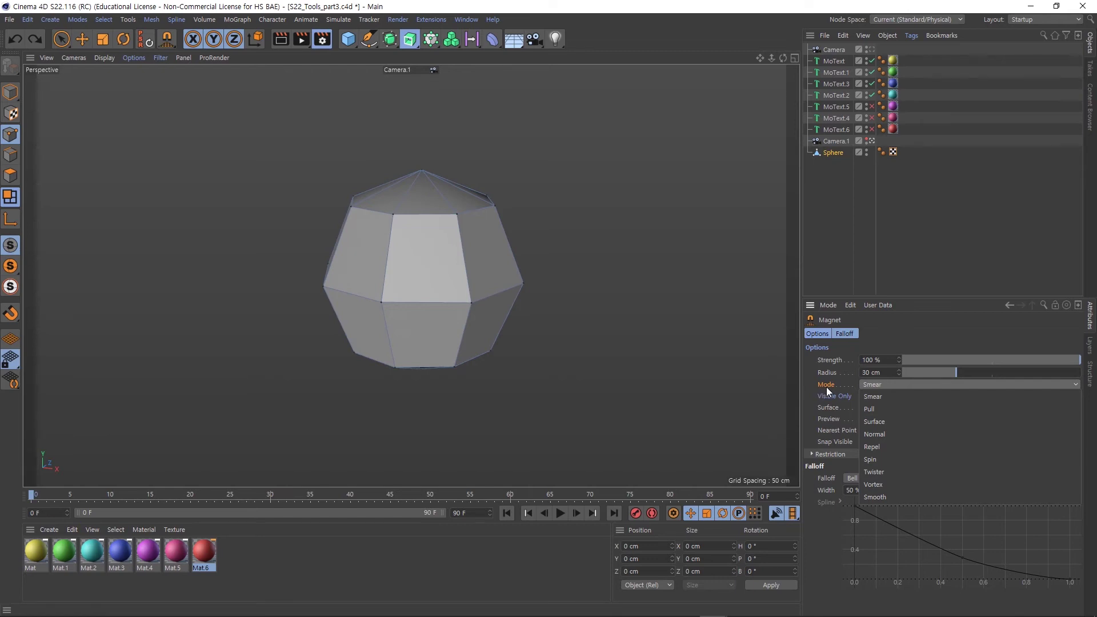
pyautogui.click(880, 388)
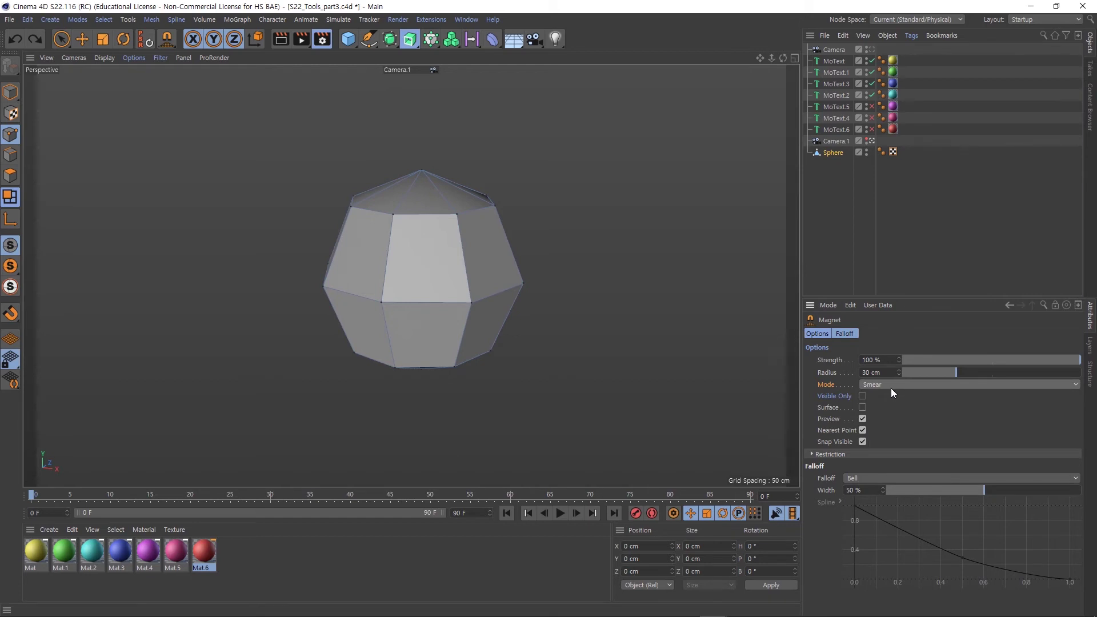
pyautogui.press('m')
pyautogui.press('c')
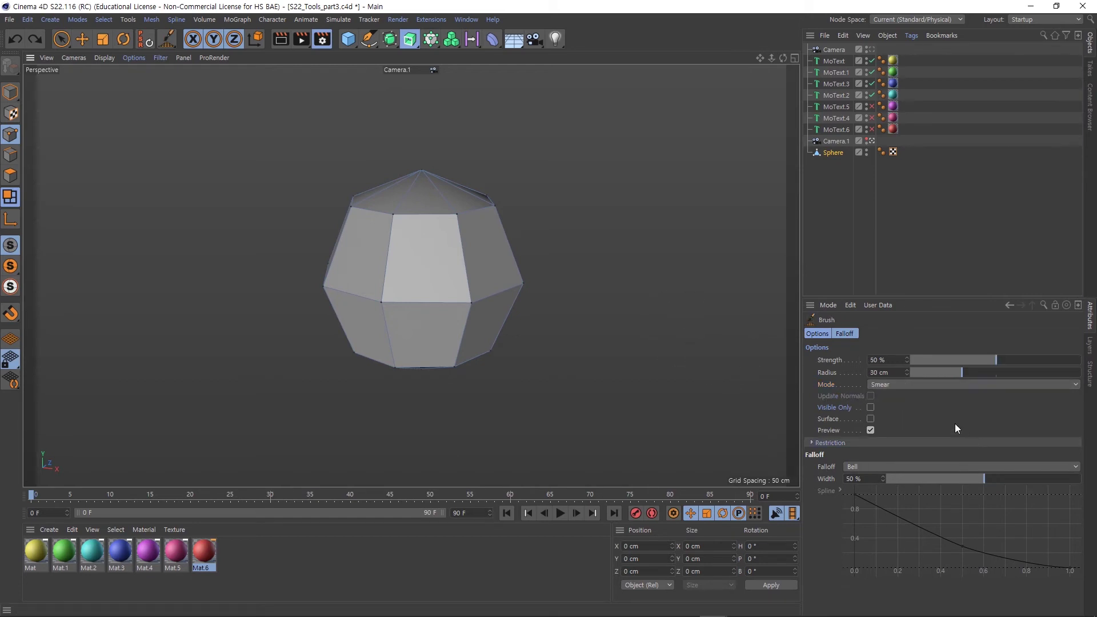
# Check the Brush's Visible Only option and expand, then collapse, its Restriction settings
pyautogui.click(841, 410)
pyautogui.click(841, 443)
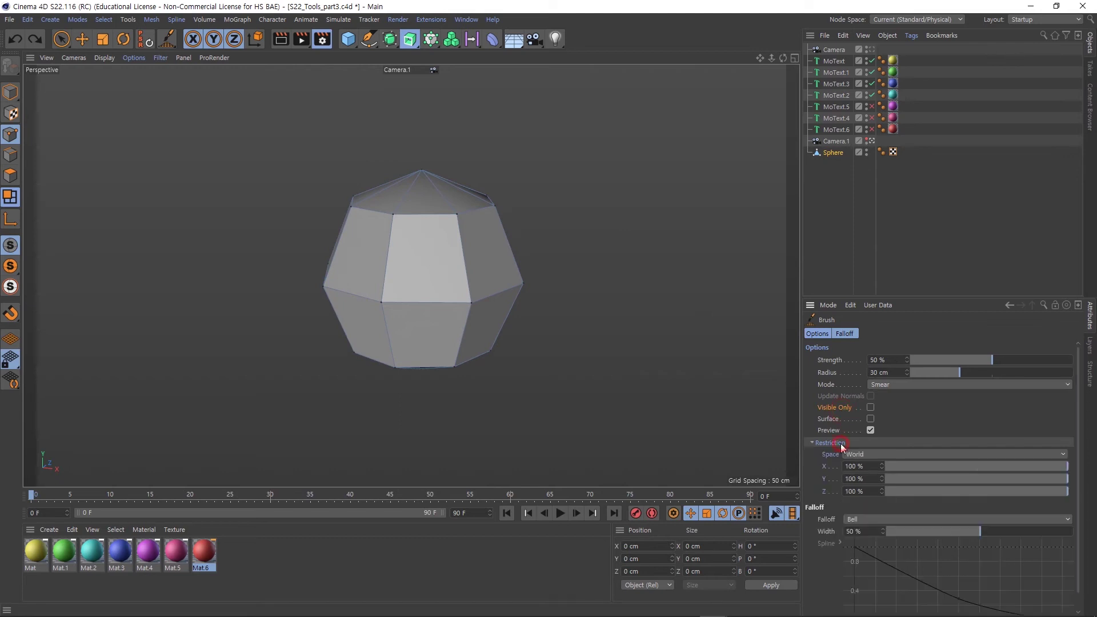
pyautogui.click(831, 443)
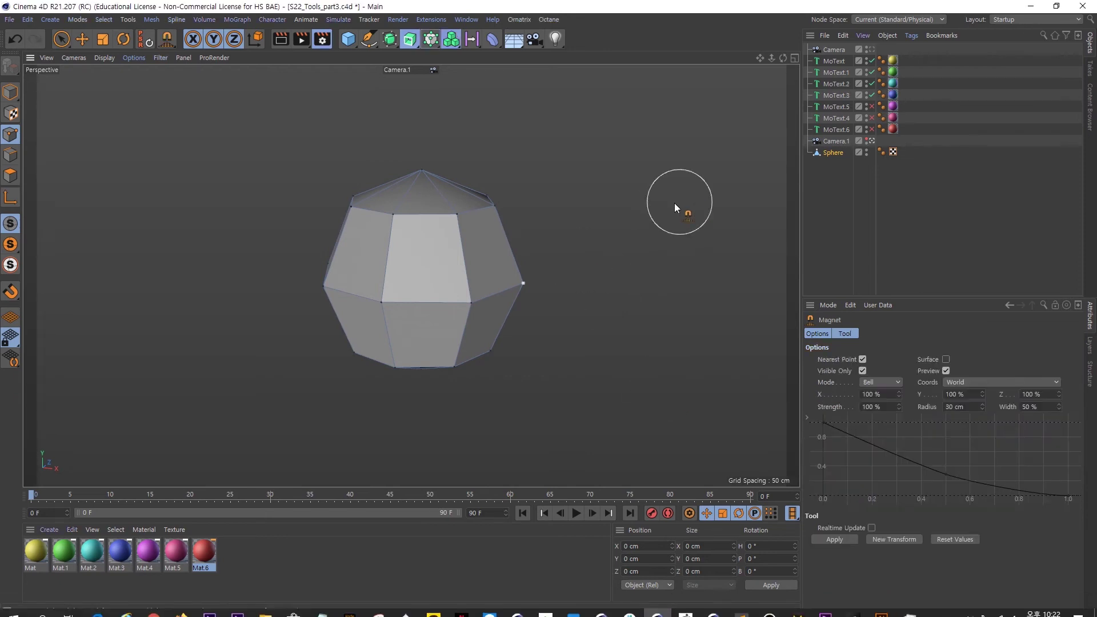
# In R21 Edge mode, slide the three selected edges 28.4 cm across the sphere, then return to S22
pyautogui.click(16, 154)
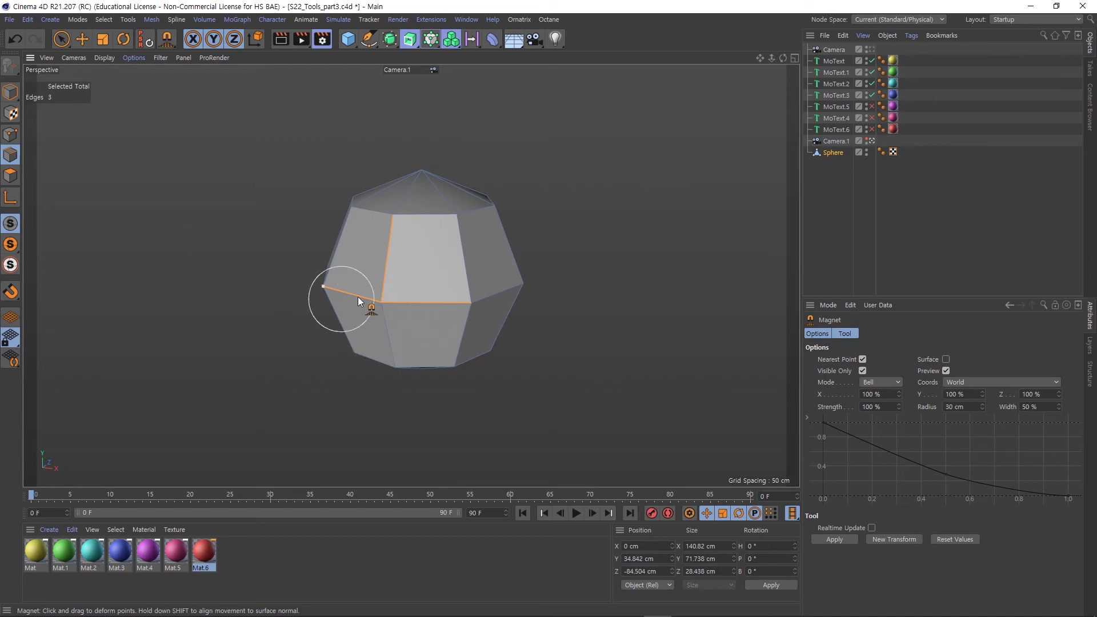
pyautogui.rightClick(585, 170)
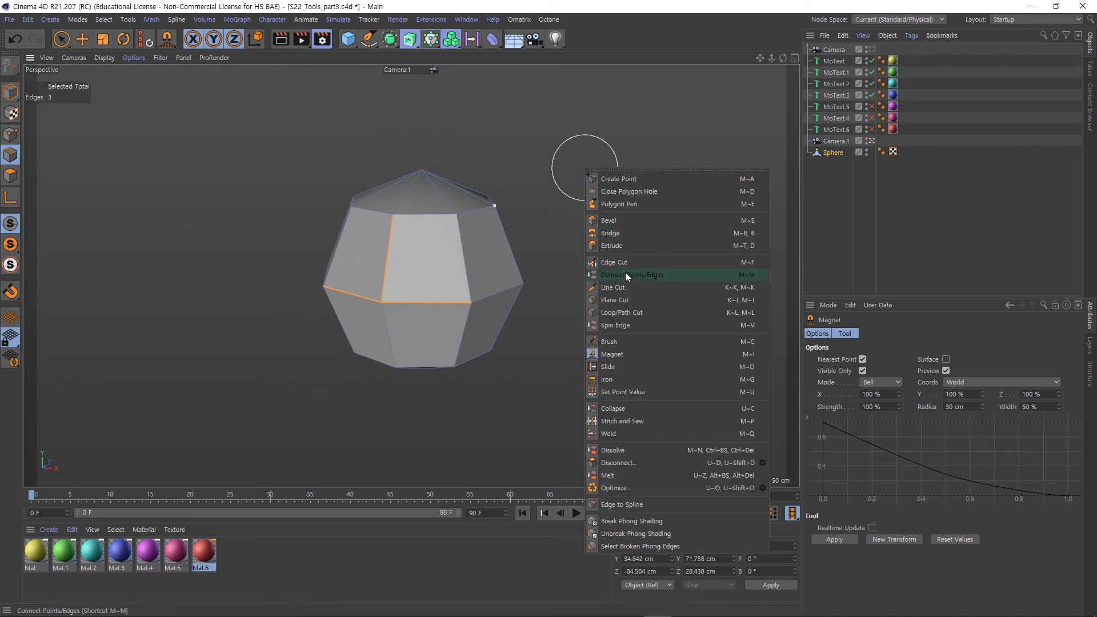
pyautogui.click(633, 368)
pyautogui.moveTo(529, 312); pyautogui.dragTo(572, 312)
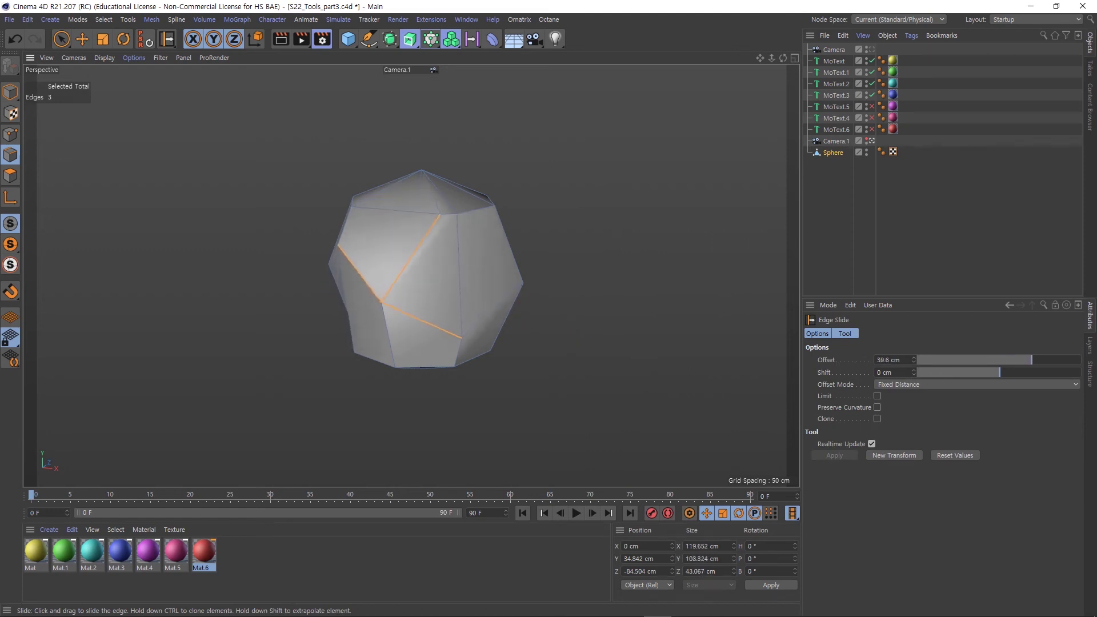
pyautogui.moveTo(572, 312)
pyautogui.mouseDown()
pyautogui.moveTo(663, 312)
pyautogui.moveTo(463, 311)
pyautogui.moveTo(576, 311)
pyautogui.moveTo(536, 267)
pyautogui.mouseUp()
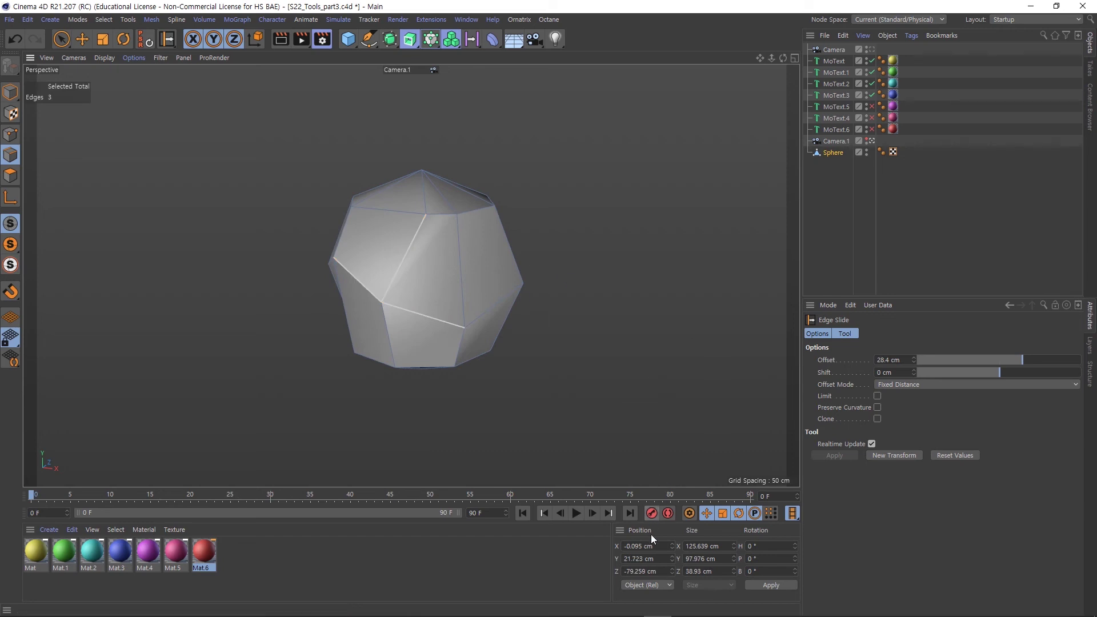
pyautogui.click(692, 566)
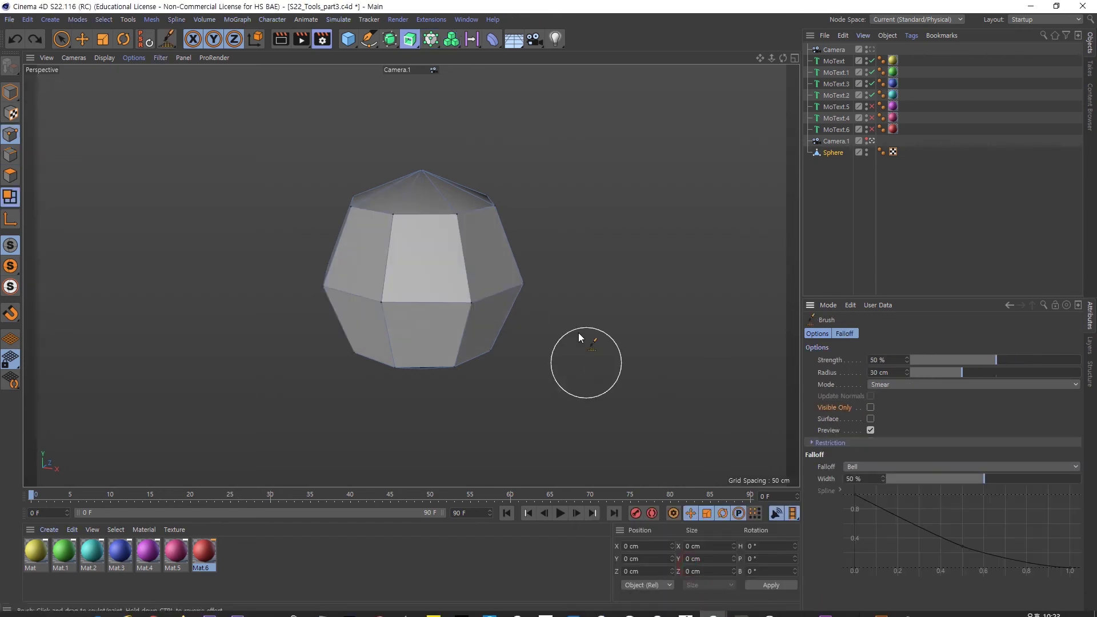
# In S22 Edge mode, slide the three selected edges to a 6.4 cm offset with Shift at 0 cm
pyautogui.rightClick(550, 201)
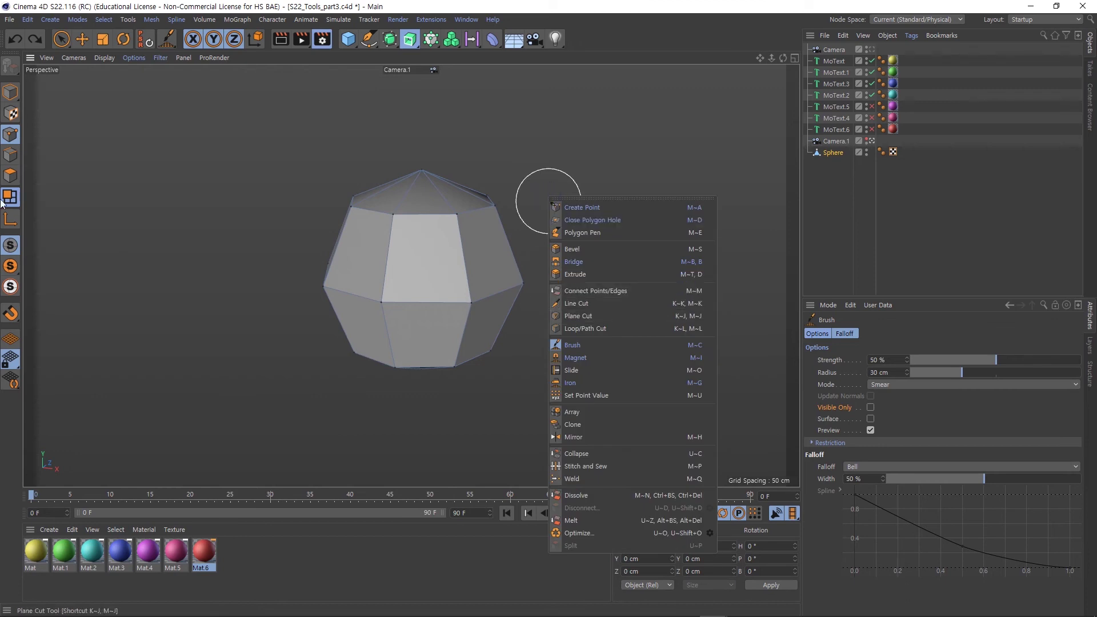
pyautogui.click(12, 154)
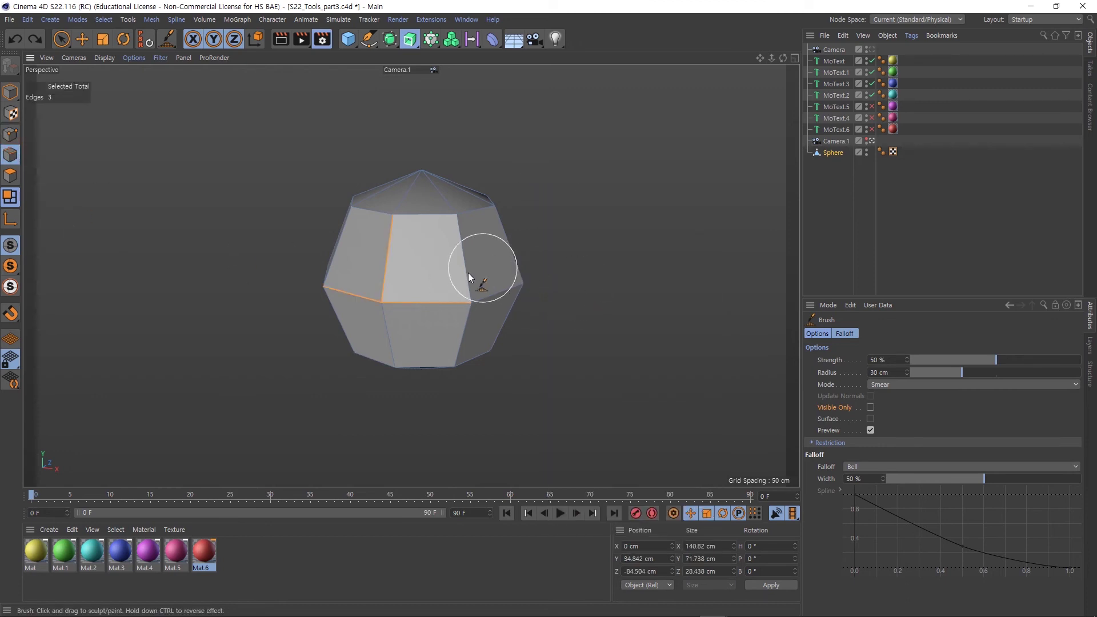
pyautogui.rightClick(578, 169)
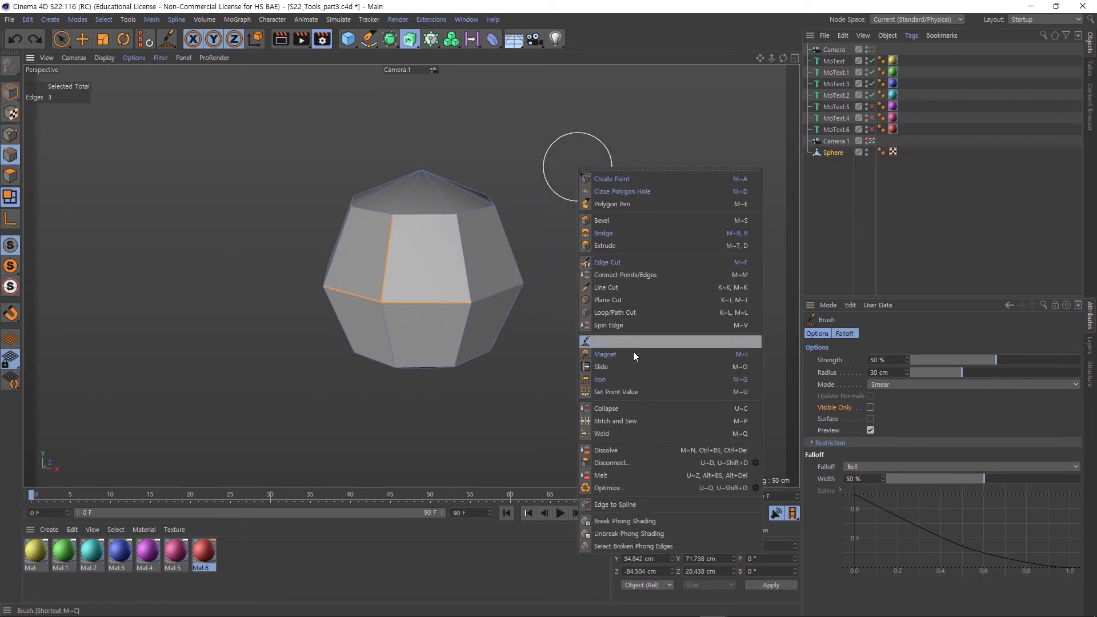
pyautogui.click(630, 366)
pyautogui.moveTo(555, 260)
pyautogui.mouseDown()
pyautogui.moveTo(503, 269)
pyautogui.moveTo(557, 264)
pyautogui.mouseUp()
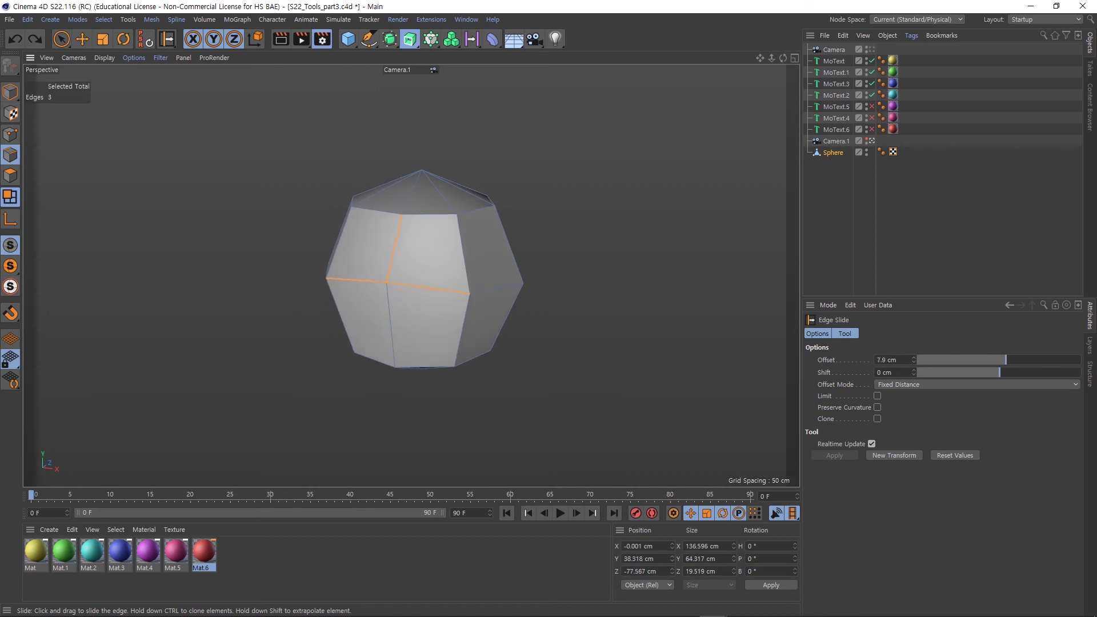
pyautogui.moveTo(999, 373); pyautogui.dragTo(1003, 375)
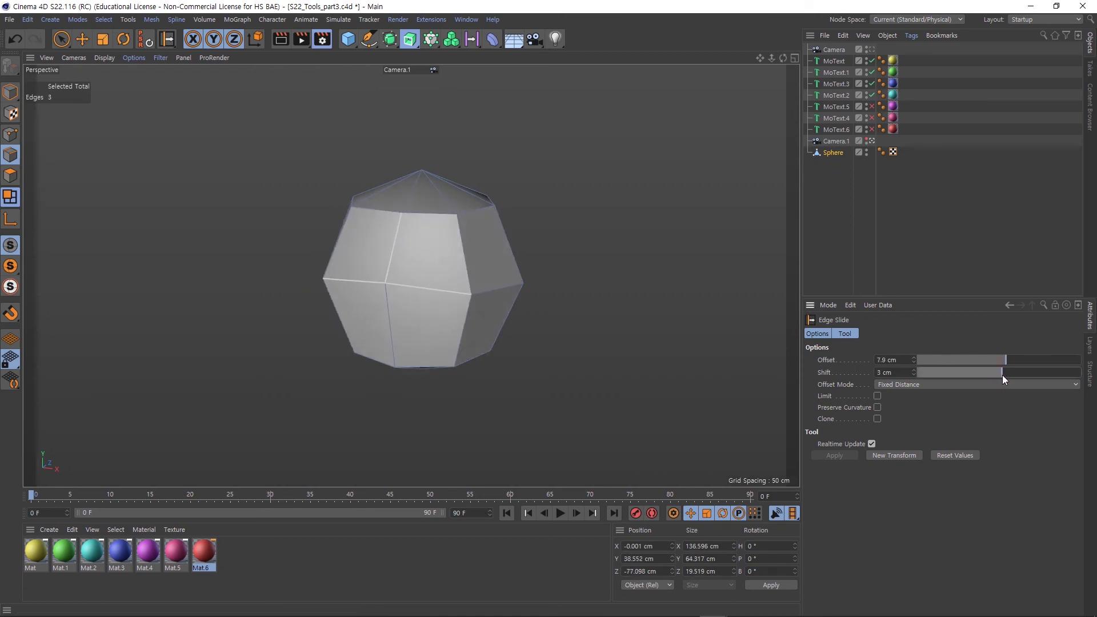
pyautogui.click(1003, 362)
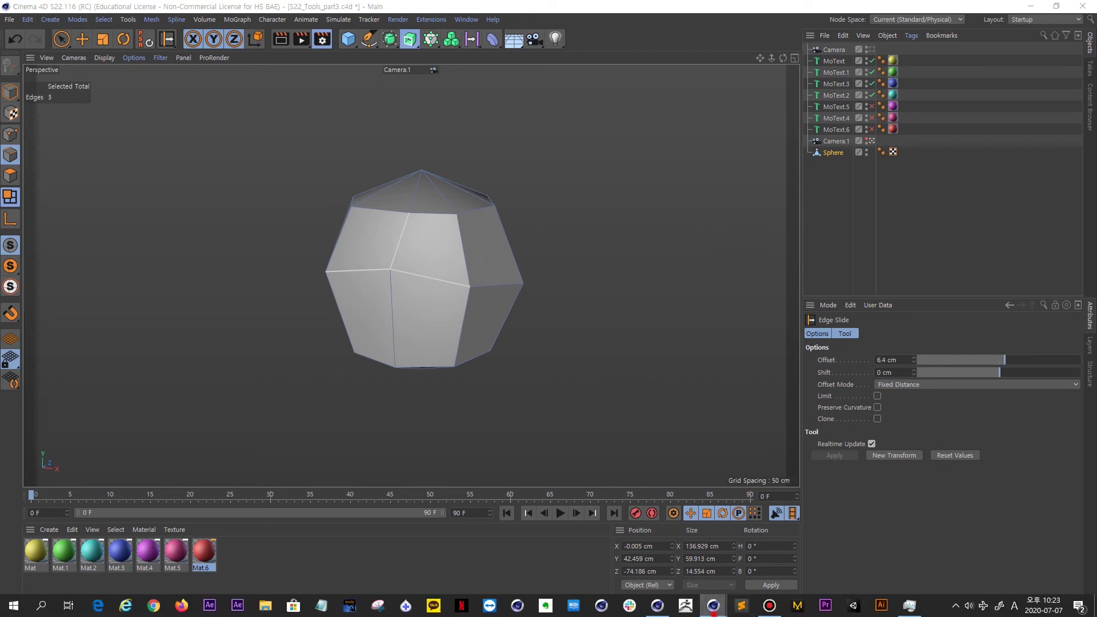
# Reposition the S22 Iron help window, pick the Iron tool, then go back to R21
pyautogui.moveTo(712, 606)
pyautogui.click(755, 564)
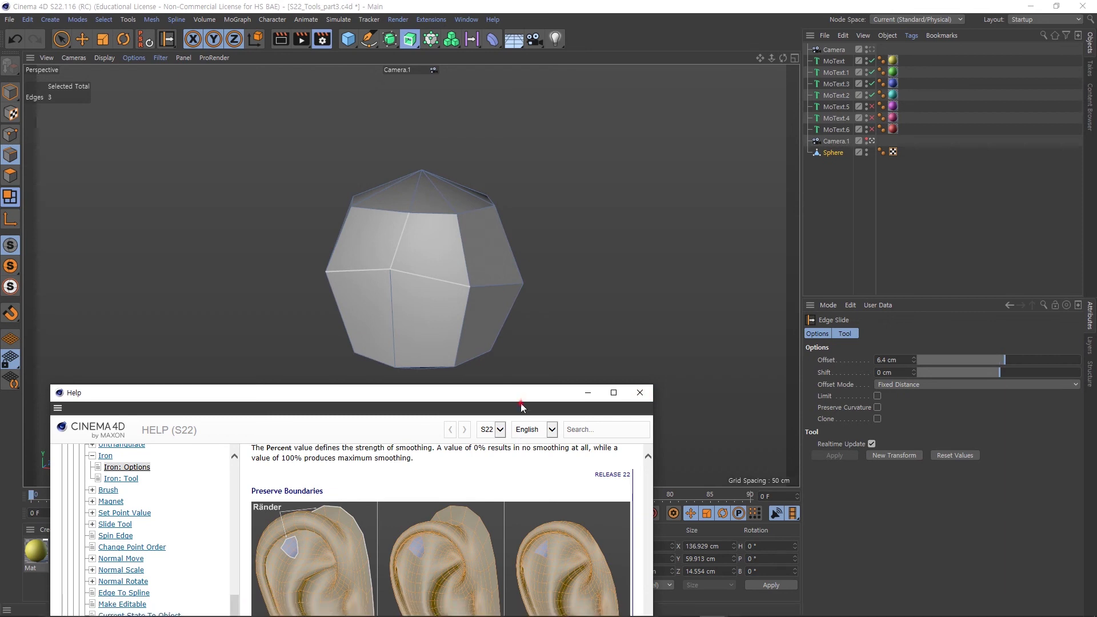
pyautogui.moveTo(457, 393); pyautogui.dragTo(394, 242)
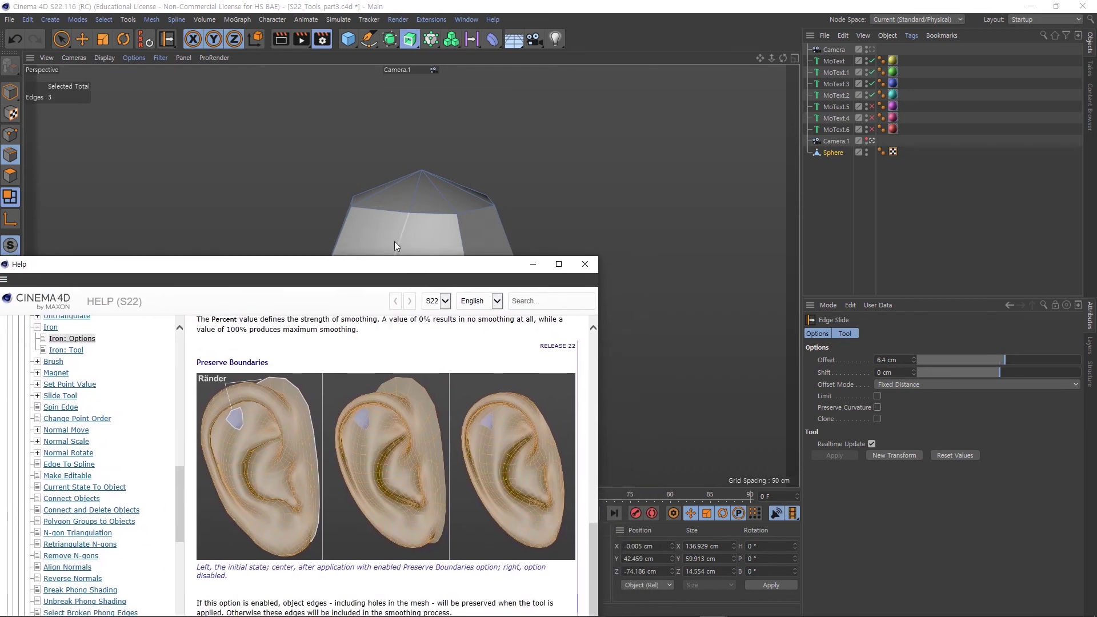
pyautogui.rightClick(616, 118)
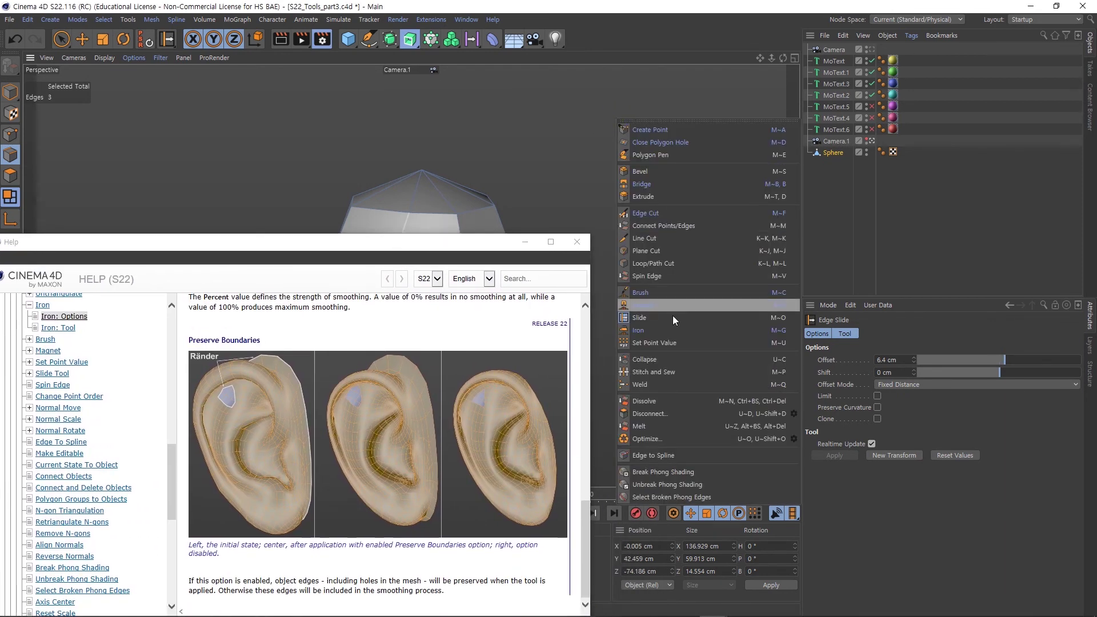
pyautogui.click(670, 333)
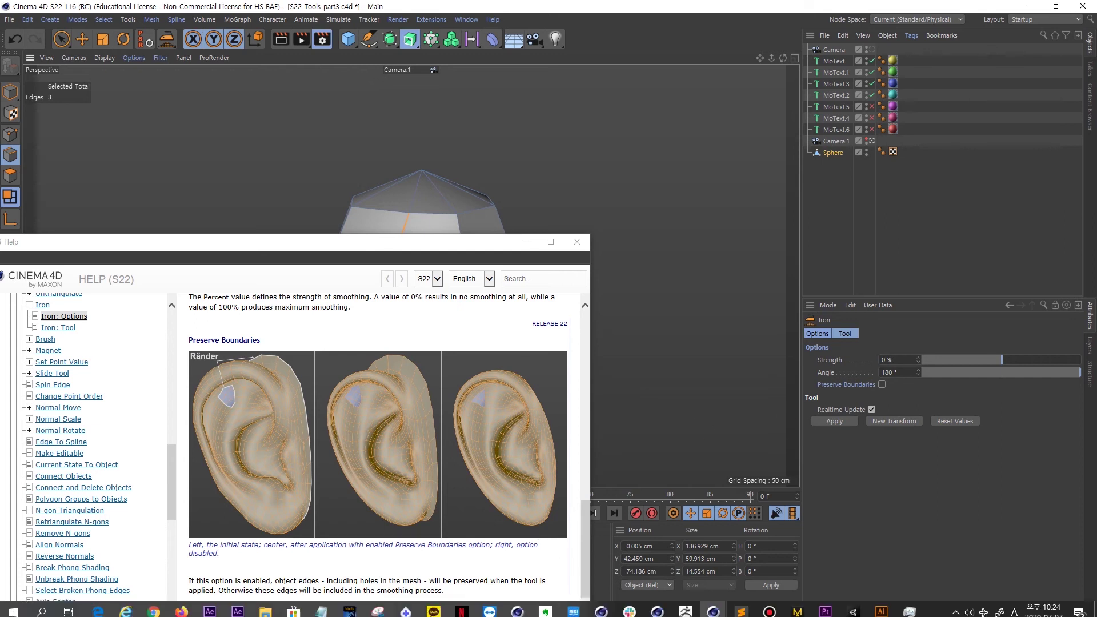
pyautogui.click(657, 609)
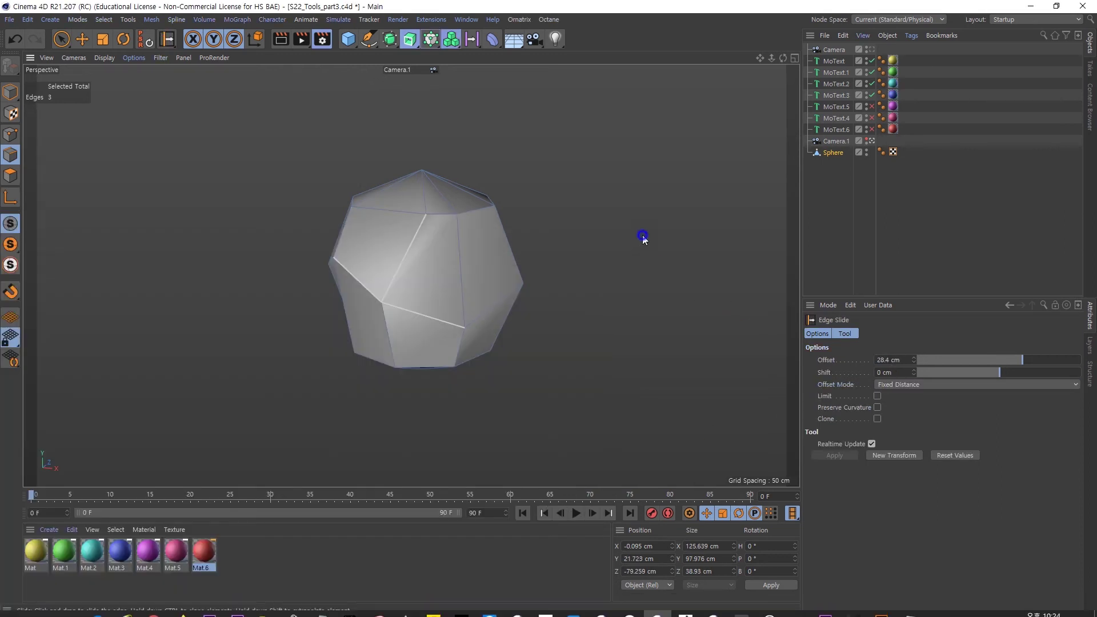
# Switch to the Iron smoothing tool in the Cinema 4D R21 viewport
pyautogui.rightClick(606, 200)
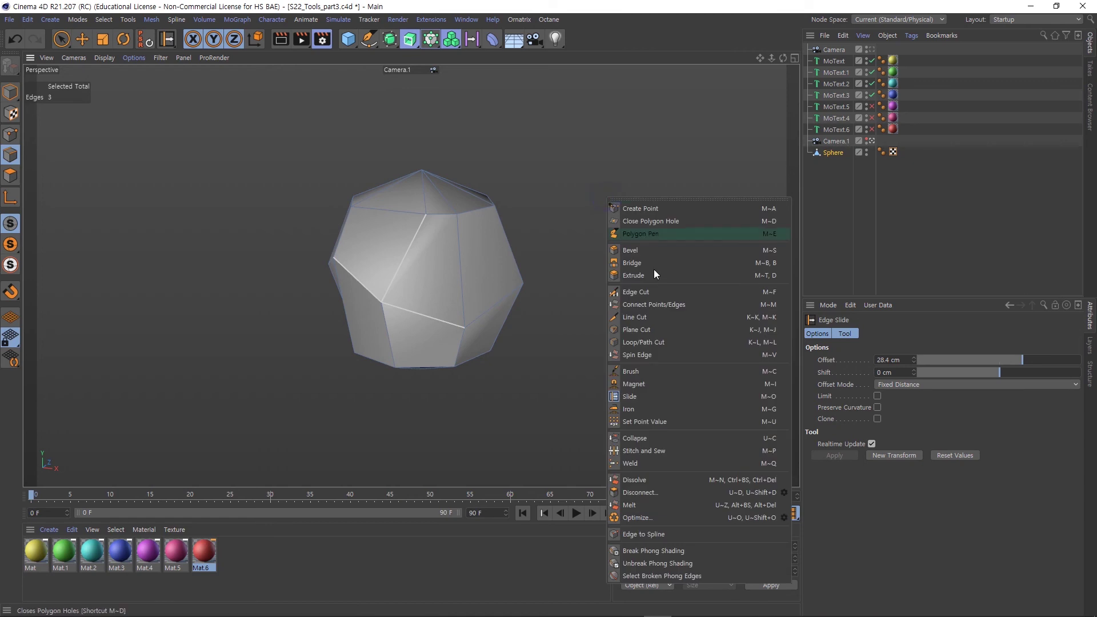
pyautogui.click(653, 405)
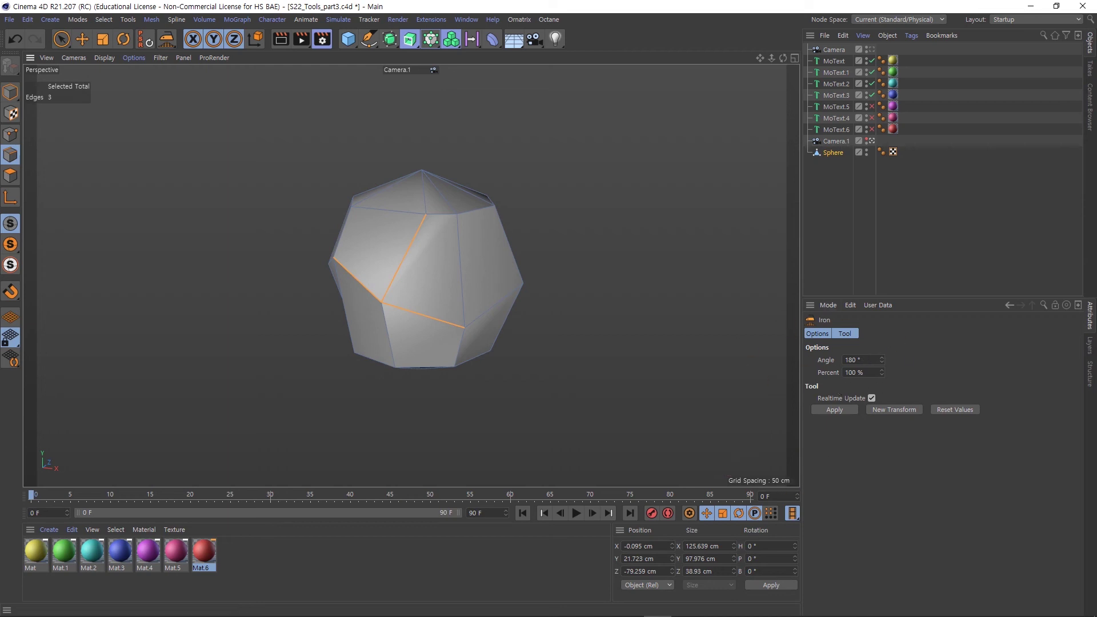
pyautogui.moveTo(712, 606)
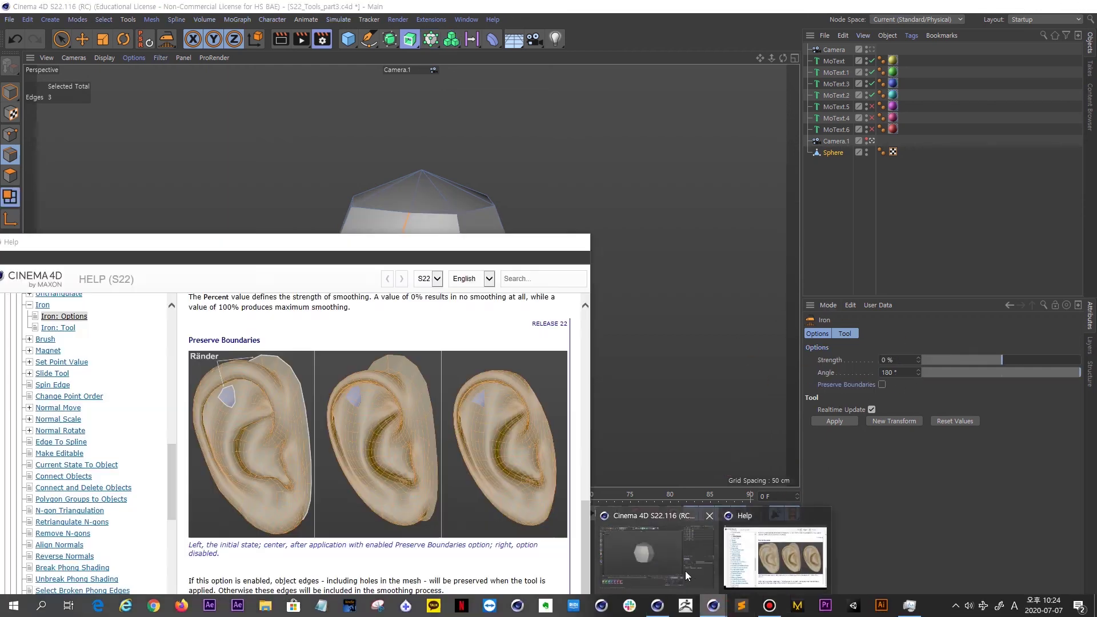
# Return to the S22 window and move its Help window up to show Preserve Boundaries
pyautogui.click(685, 571)
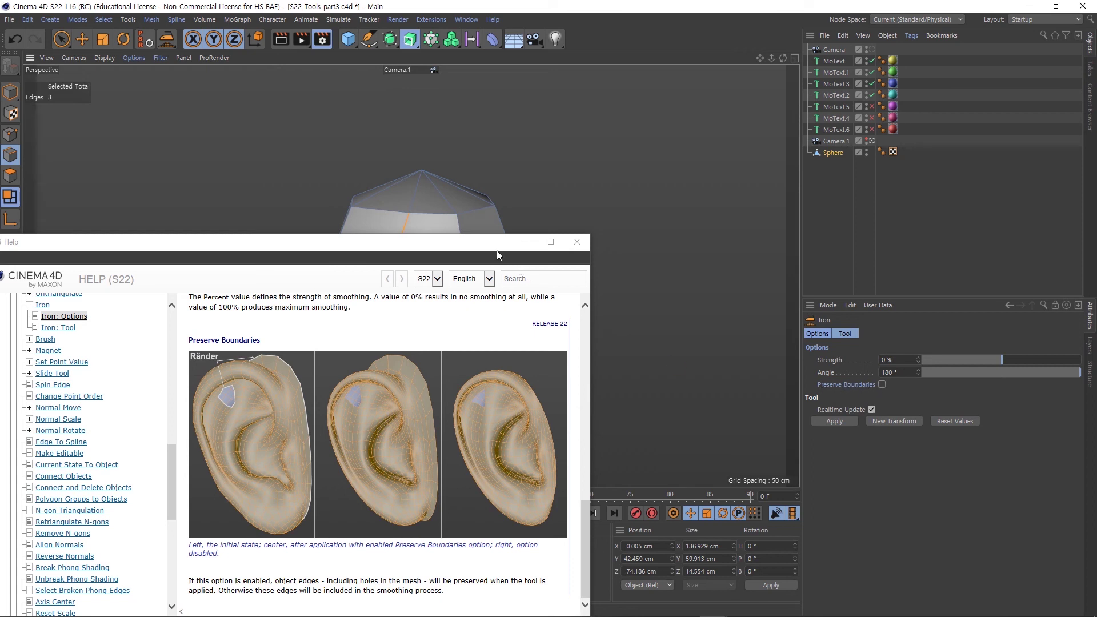
pyautogui.moveTo(501, 248); pyautogui.dragTo(608, 171)
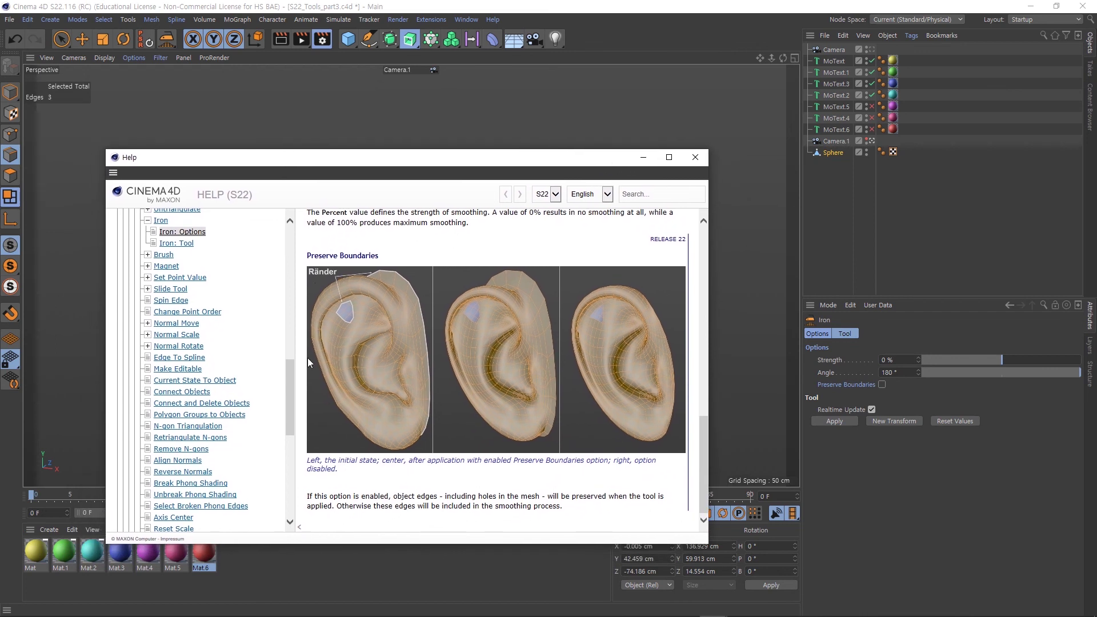